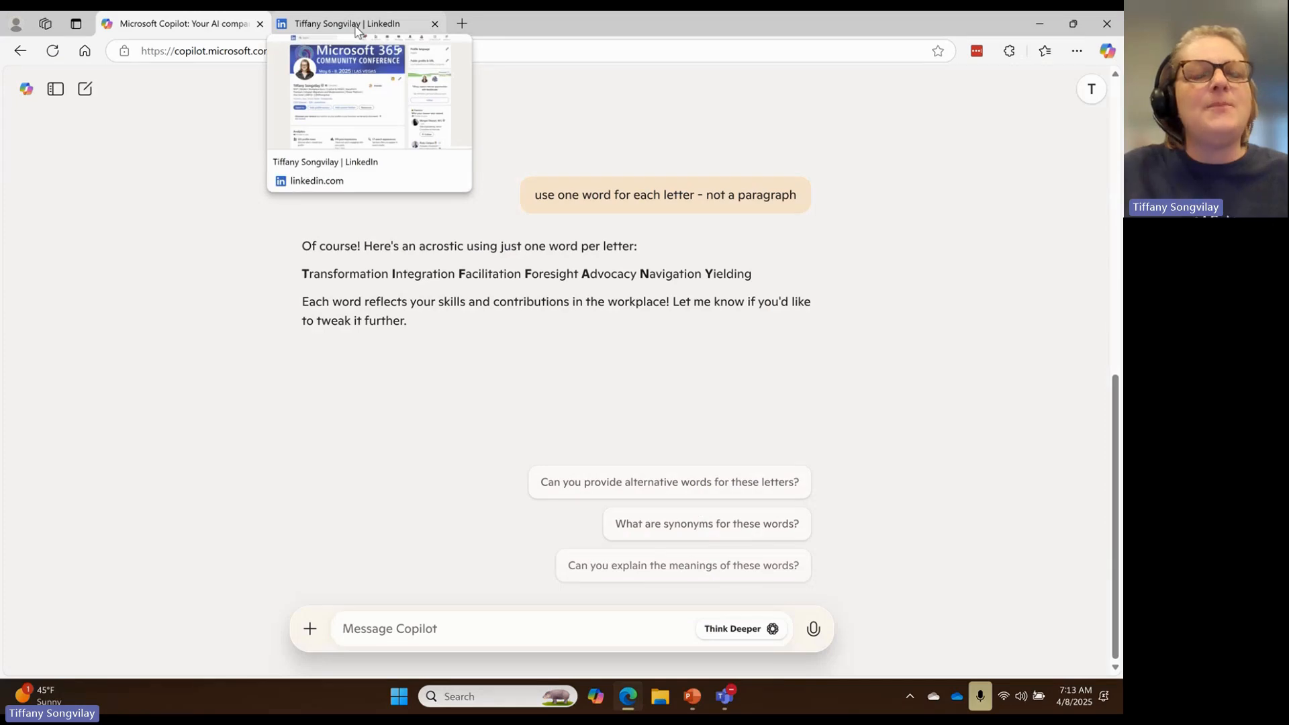
Step: Scroll up past the acrostic conversation and open a new, empty Copilot chat
scroll(772, 259, "up", 6)
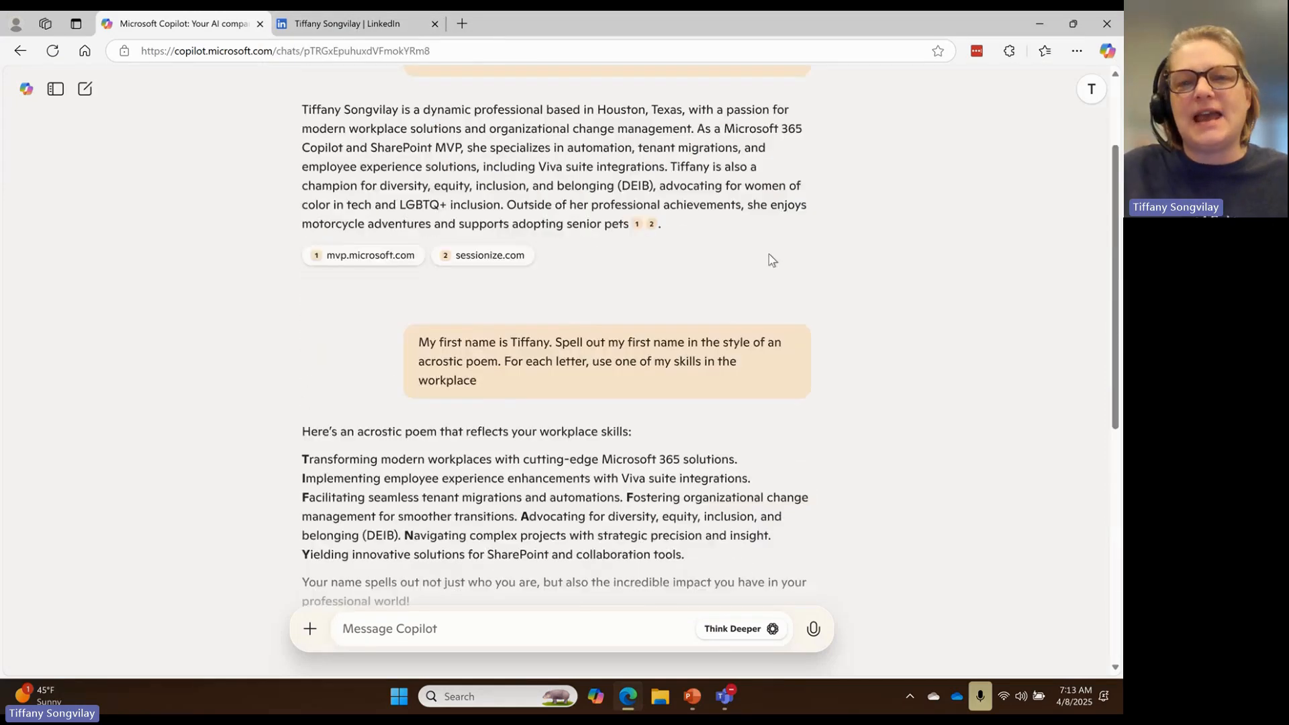
scroll(769, 252, "up", 2)
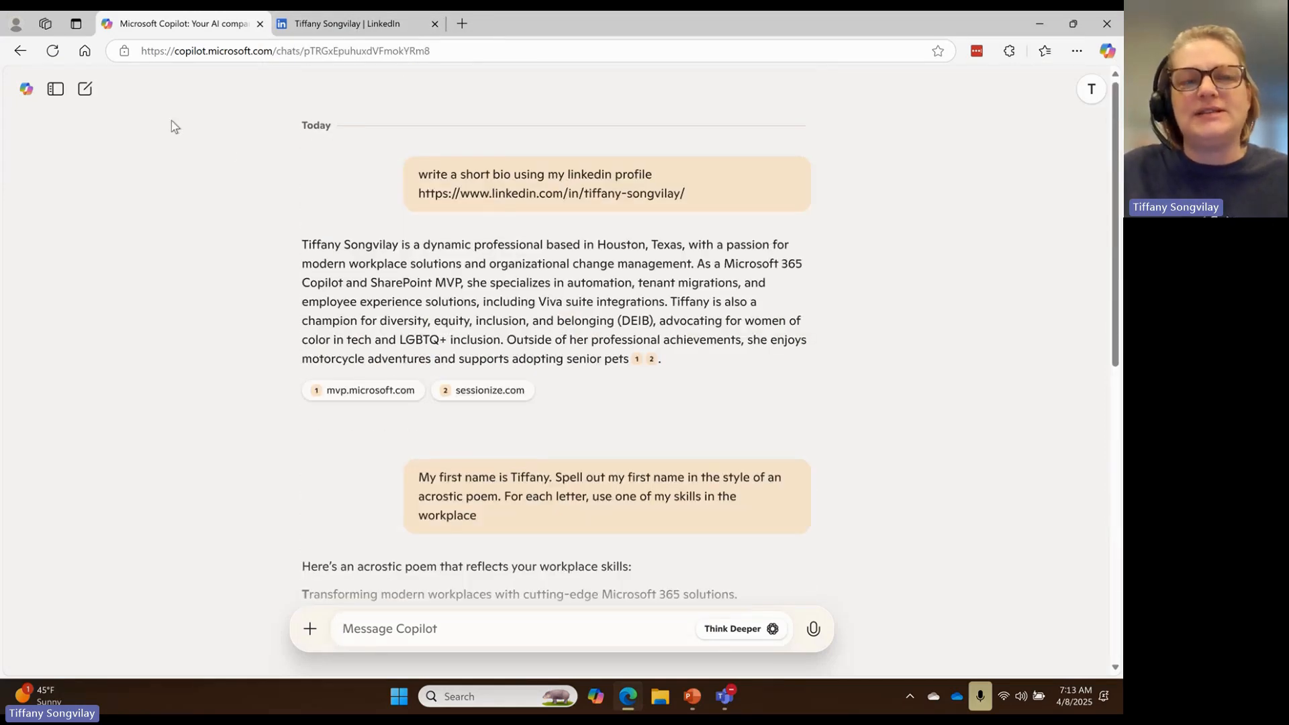
left_click(82, 96)
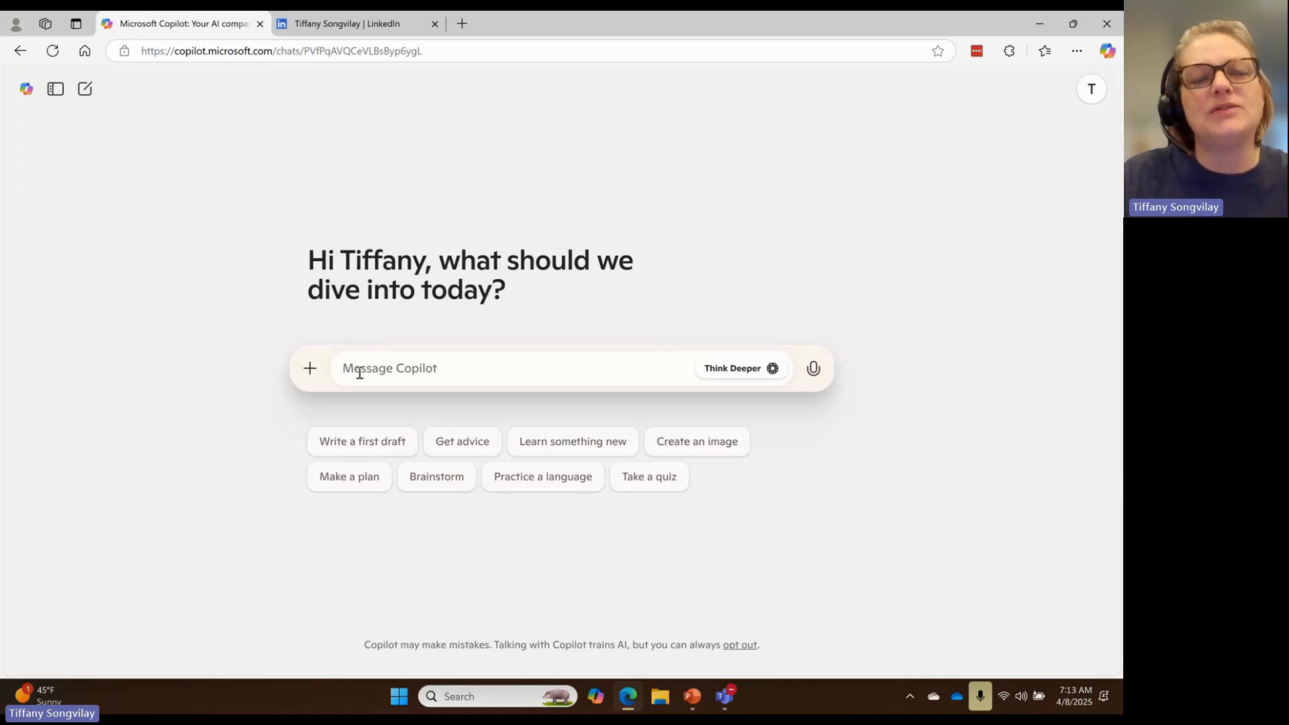
Step: Ask Copilot 'can you access My linkedin profile?' and send it
type("can")
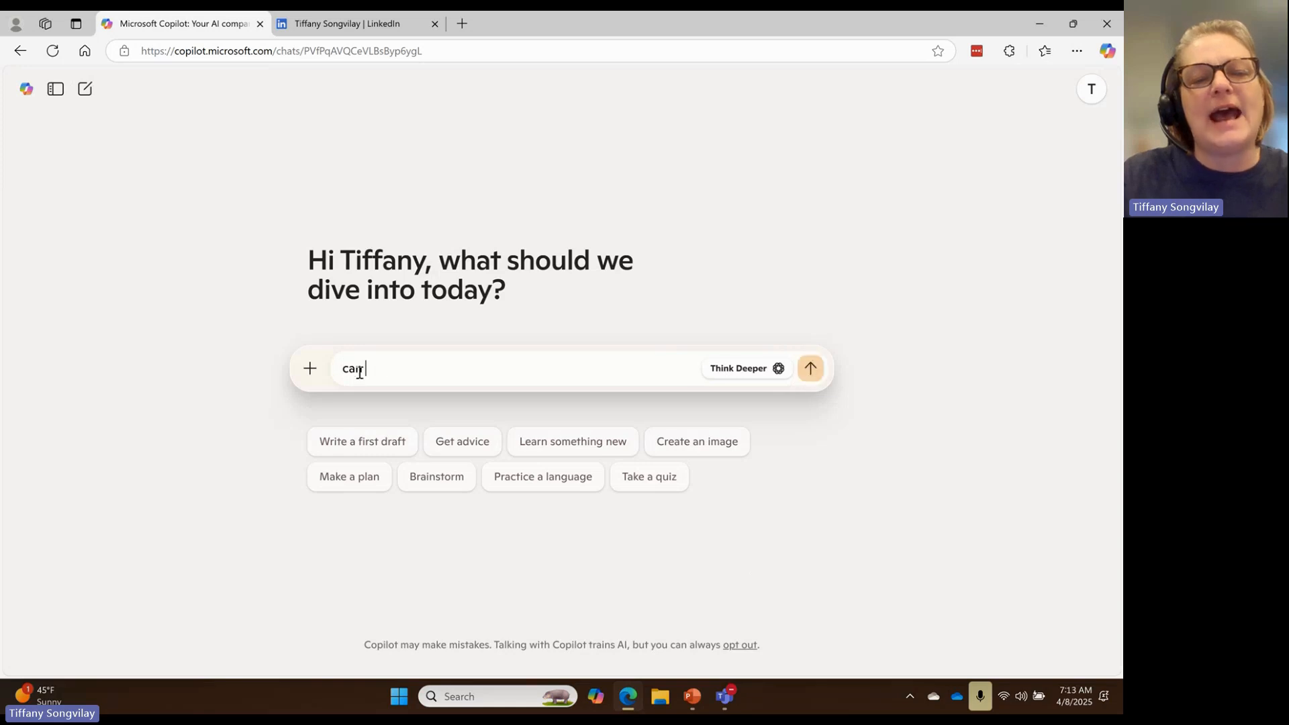
type(" you acces")
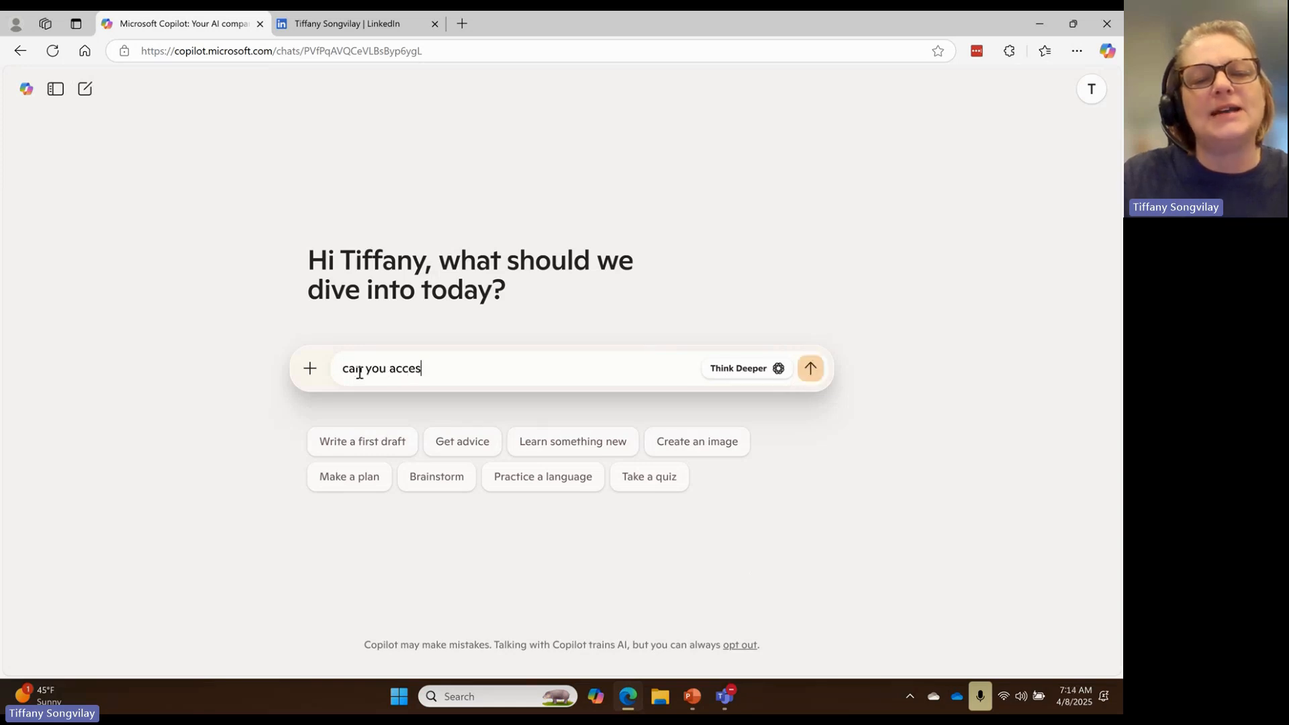
type("s")
type("My first name is <insert name>. Spell out my first name in the style of an acrostic poem. For each letter, use one of my skills in the workplace")
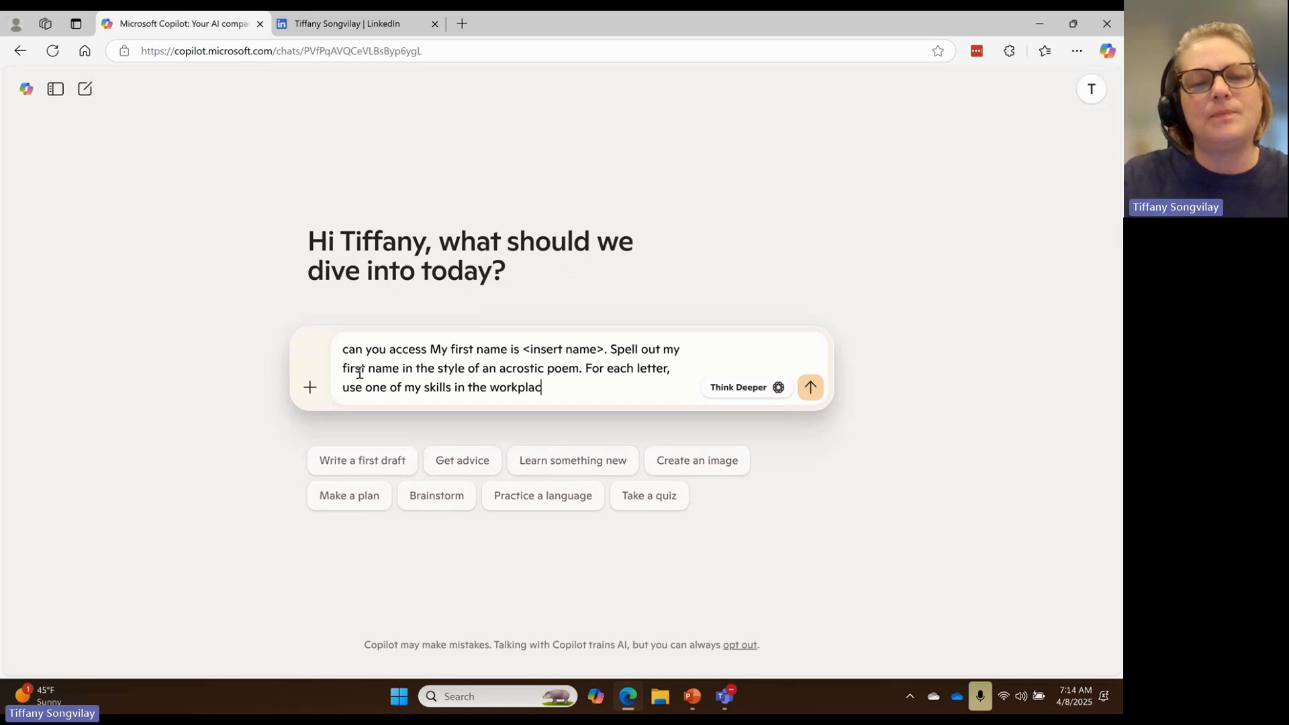
key("BackSpace")
key("BackSpace")
key("BackSpace")
key("BackSpace")
key("BackSpace")
key("BackSpace")
key("BackSpace")
key("BackSpace")
key("BackSpace")
key("BackSpace")
key("BackSpace")
key("BackSpace")
key("BackSpace")
key("BackSpace")
key("BackSpace")
key("BackSpace")
key("BackSpace")
key("BackSpace")
key("BackSpace")
key("BackSpace")
key("BackSpace")
key("BackSpace")
key("BackSpace")
key("BackSpace")
key("BackSpace")
key("BackSpace")
key("BackSpace")
key("BackSpace")
key("BackSpace")
key("BackSpace")
key("BackSpace")
key("BackSpace")
key("BackSpace")
key("BackSpace")
key("BackSpace")
key("BackSpace")
key("BackSpace")
key("BackSpace")
key("BackSpace")
key("BackSpace")
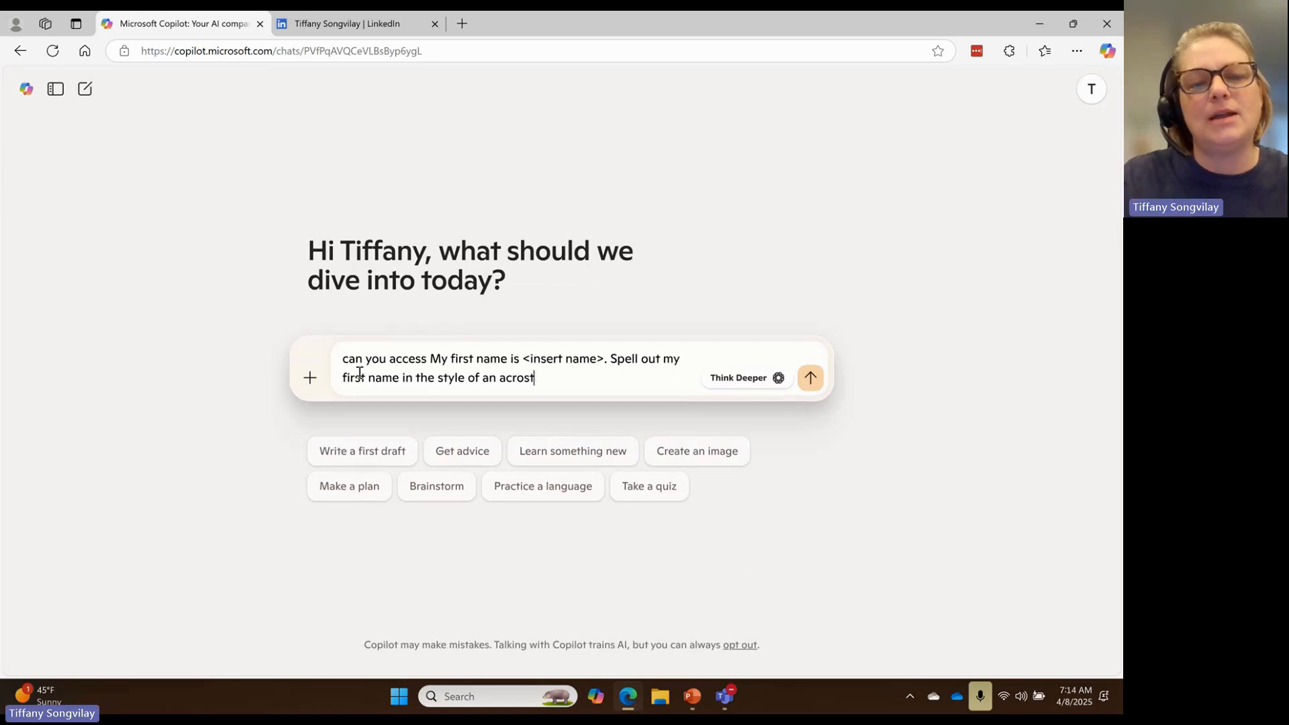
key("BackSpace")
key("BackSpace")
key("BackSpace")
key("BackSpace")
key("BackSpace")
key("BackSpace")
key("BackSpace")
key("BackSpace")
key("BackSpace")
key("BackSpace")
key("BackSpace")
key("BackSpace")
key("BackSpace")
key("BackSpace")
key("BackSpace")
key("BackSpace")
key("BackSpace")
key("BackSpace")
key("BackSpace")
key("BackSpace")
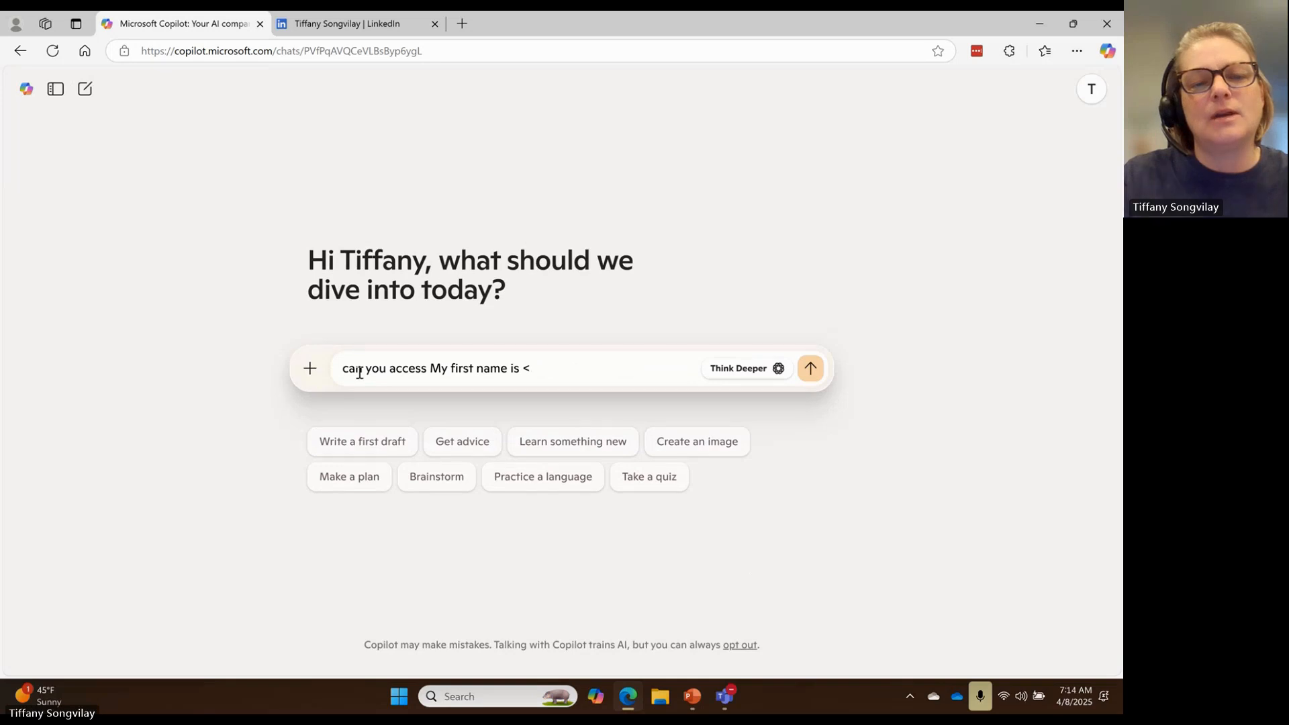
type("linkedin profile?")
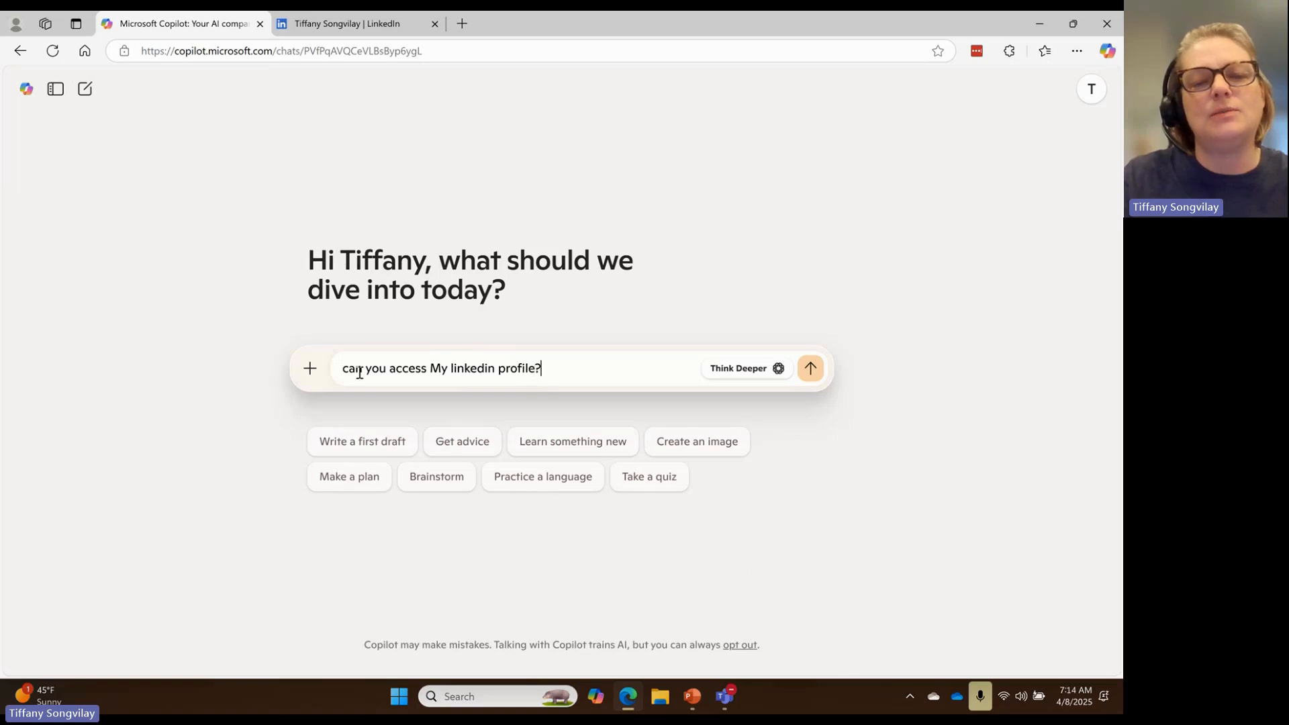
key("Return")
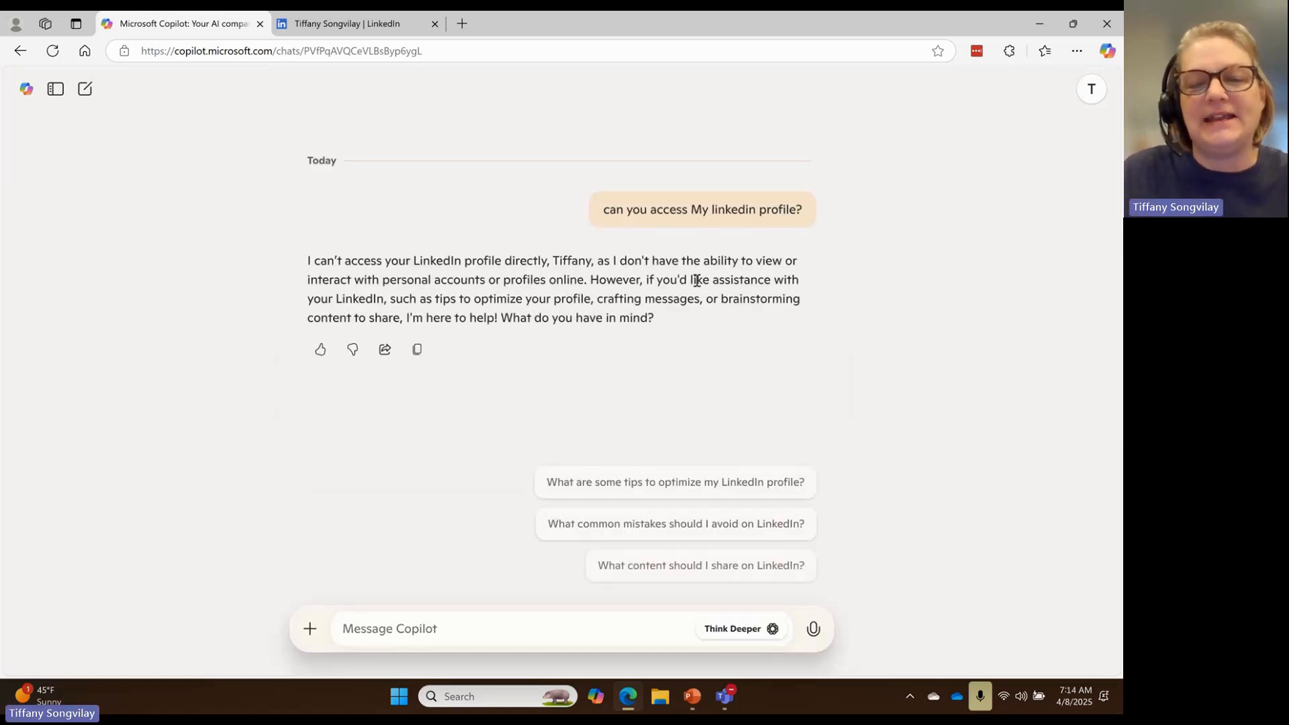
Step: Copy the LinkedIn profile page's web address and return to the Copilot tab
left_click(397, 25)
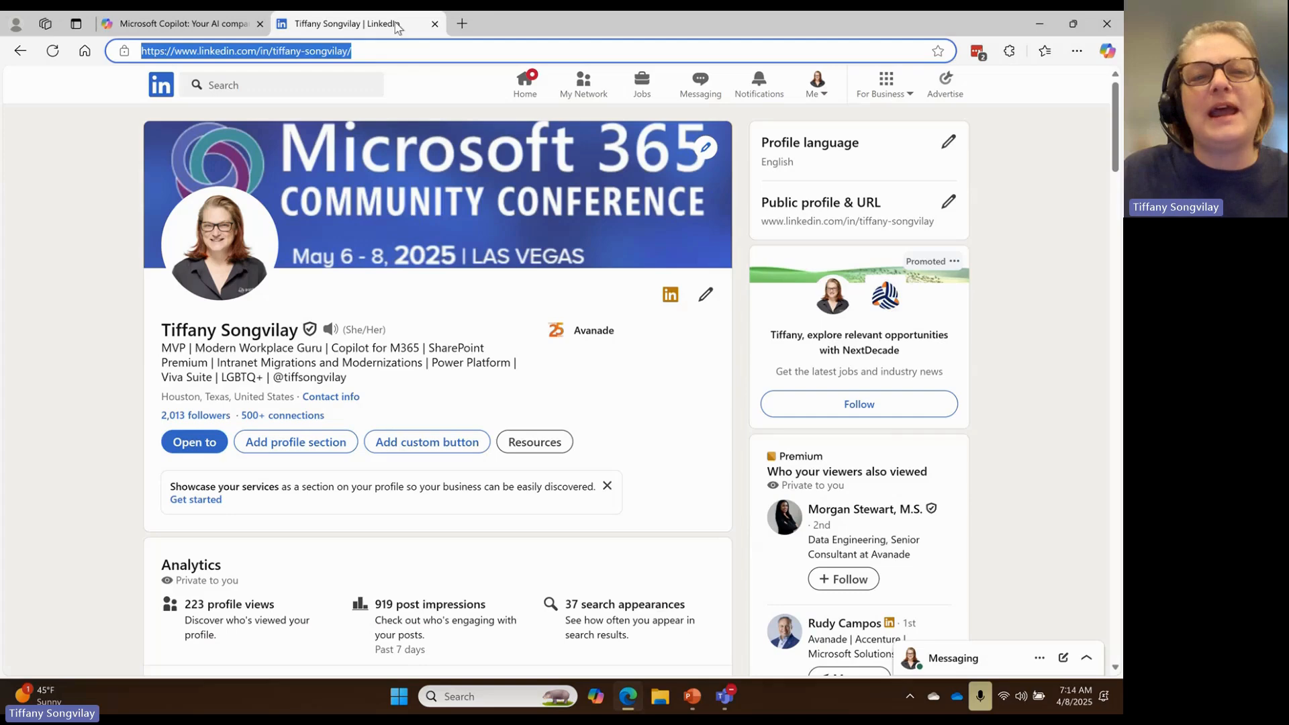
left_click(371, 47)
key("ctrl+a")
key("ctrl+c")
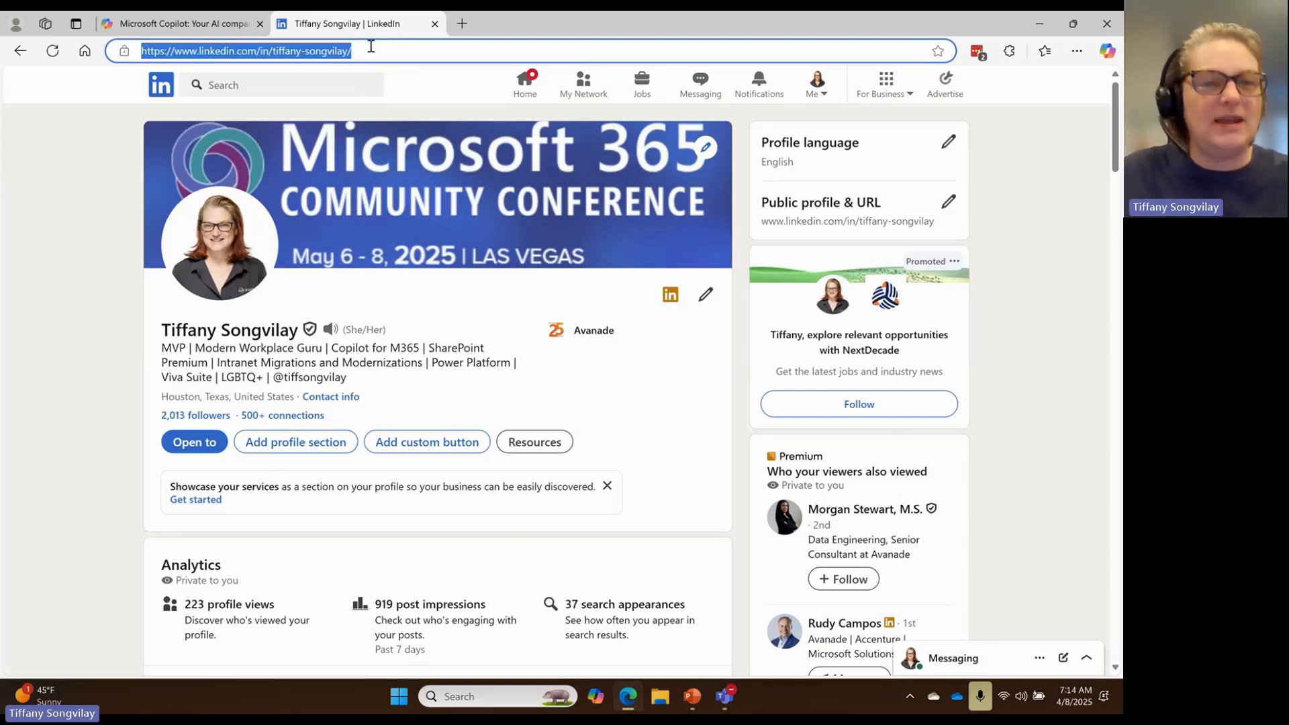
left_click(212, 25)
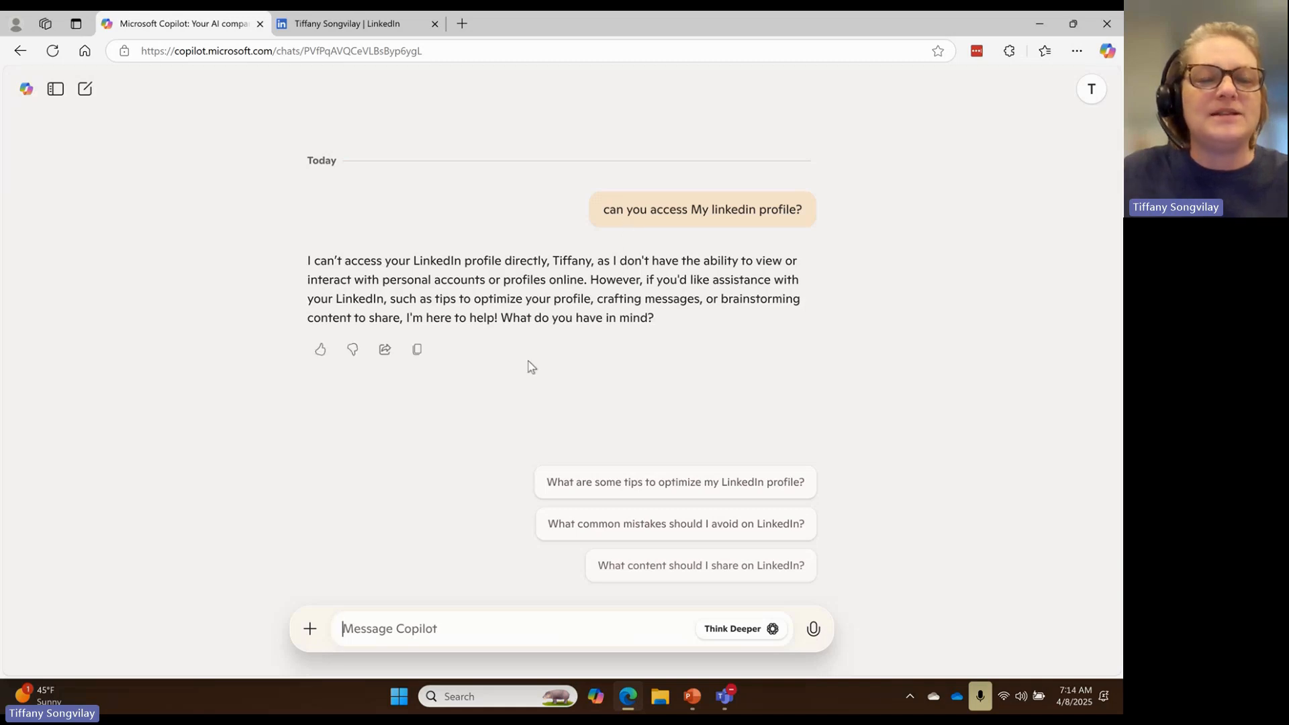
Step: Send 'here is the url, can you write a short bio based on this' with the pasted LinkedIn URL
type("here i")
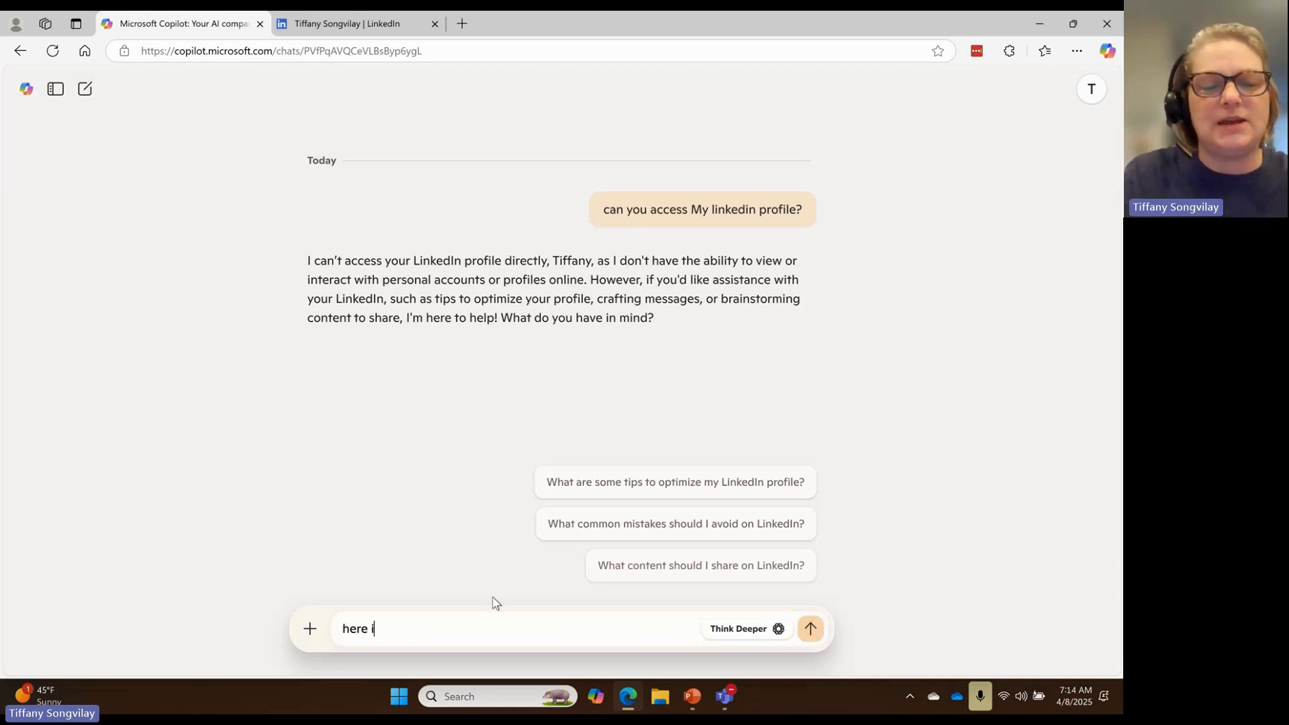
type("s the url")
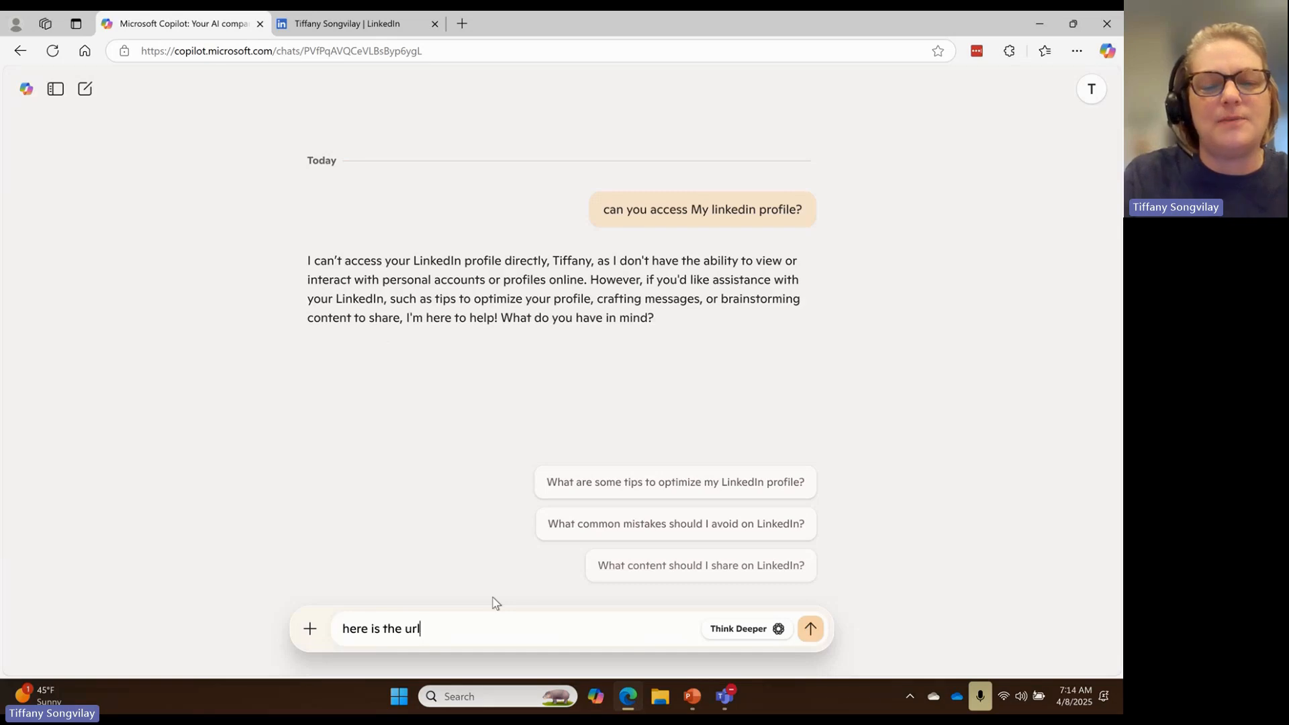
type(", can you wi")
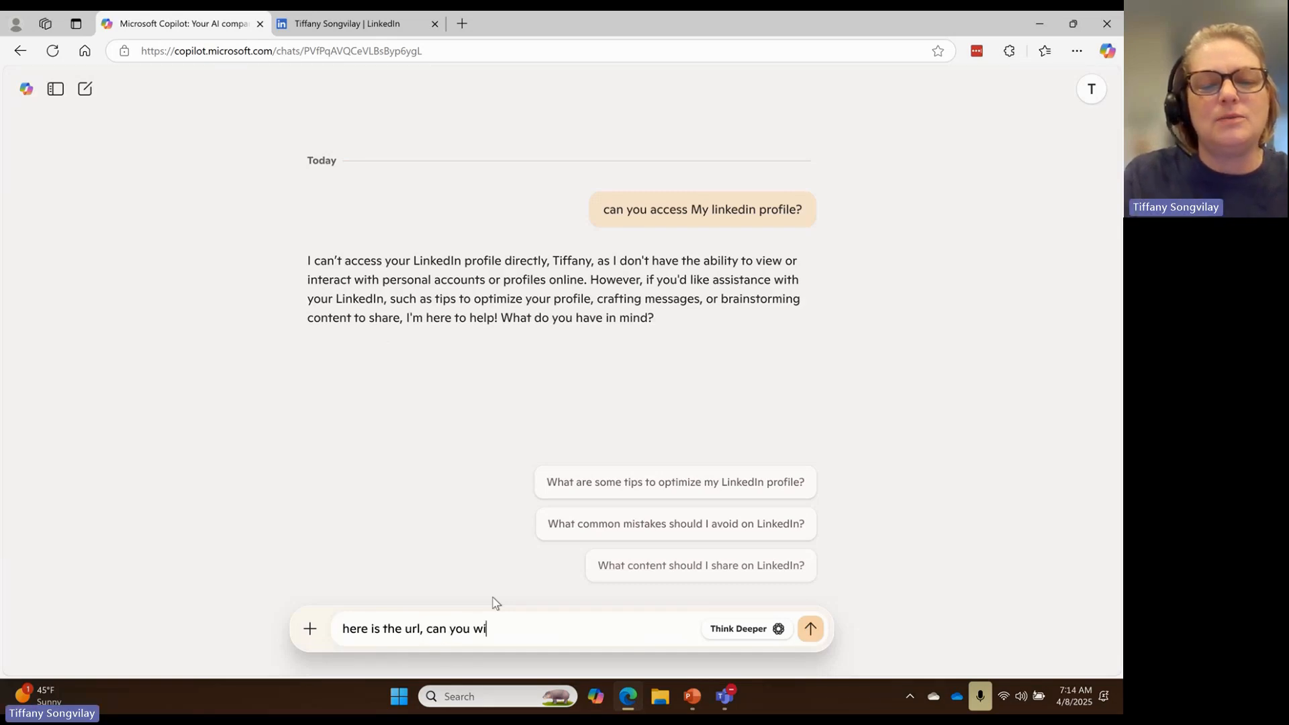
type("te")
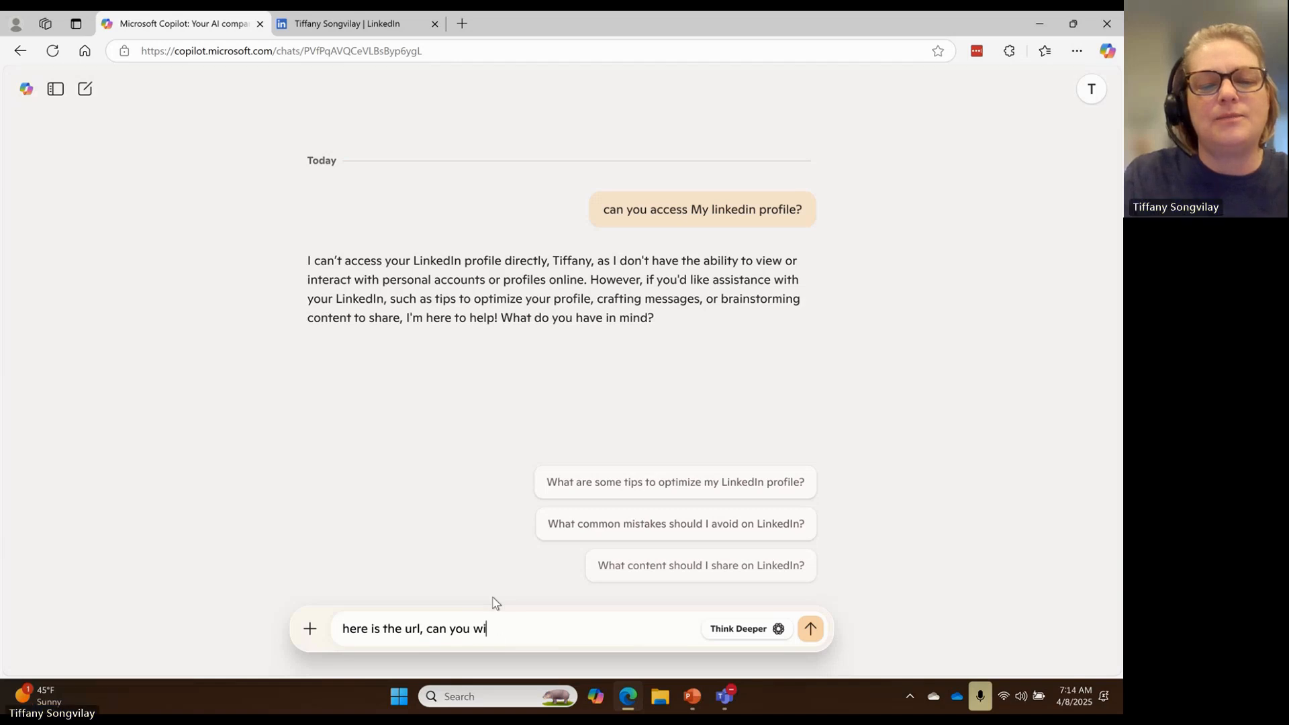
key("BackSpace")
type("rite a short bio")
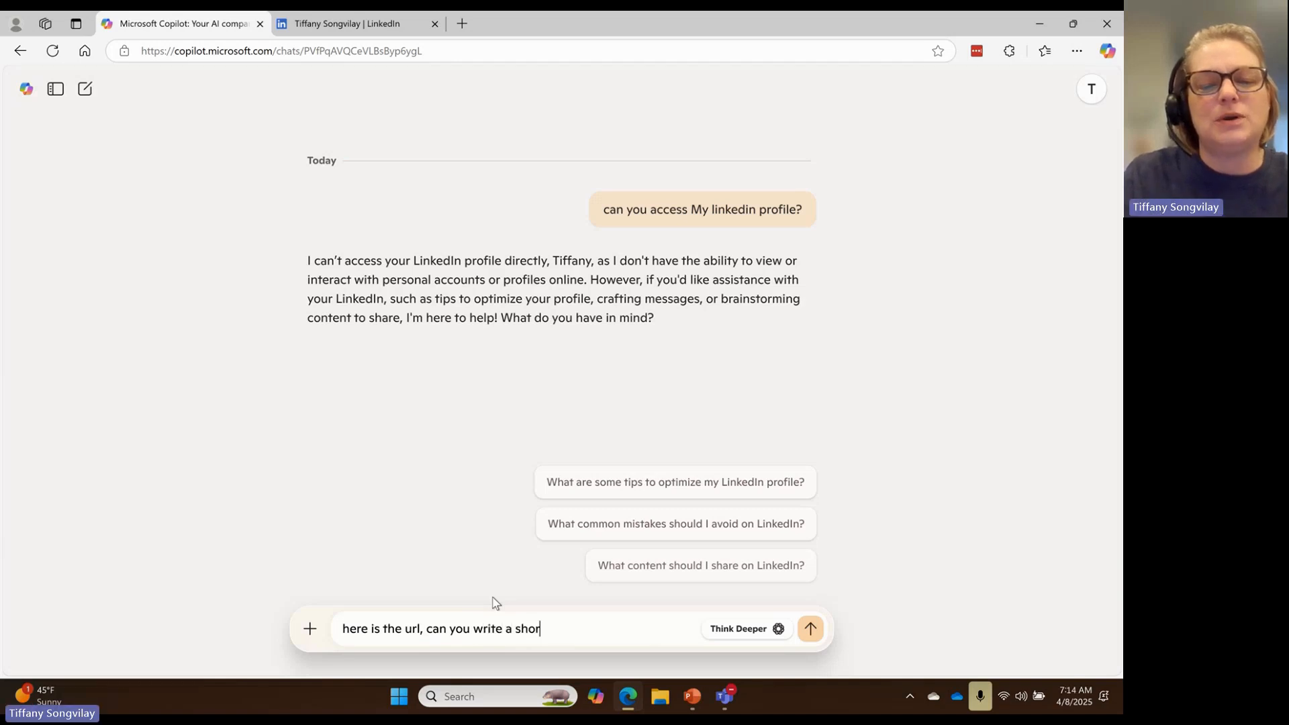
type(" based on this")
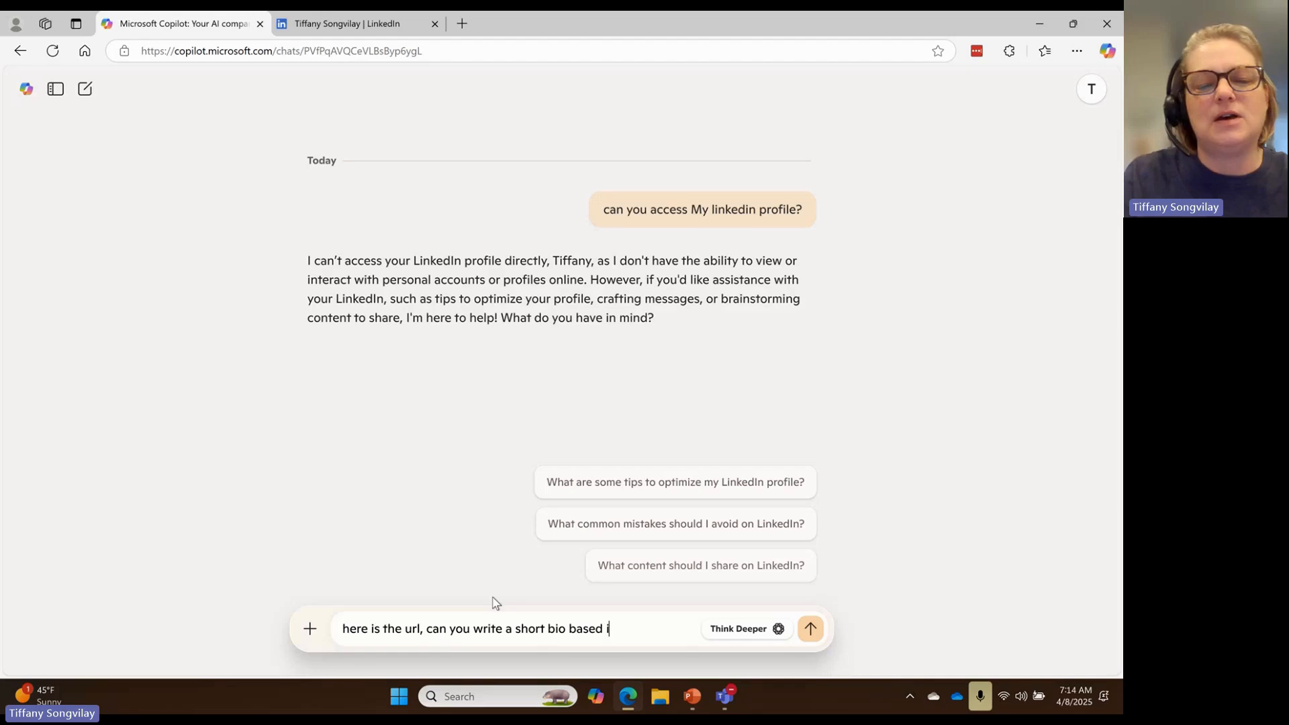
key("ctrl+v")
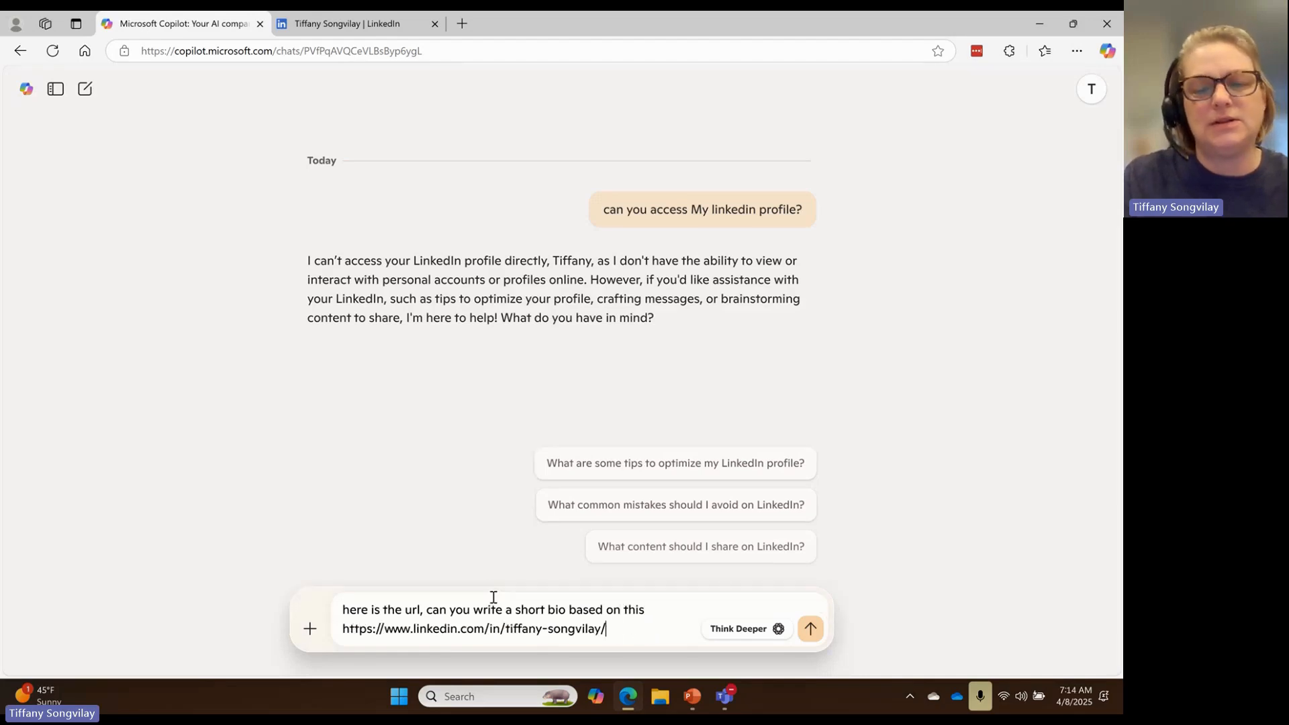
key("Return")
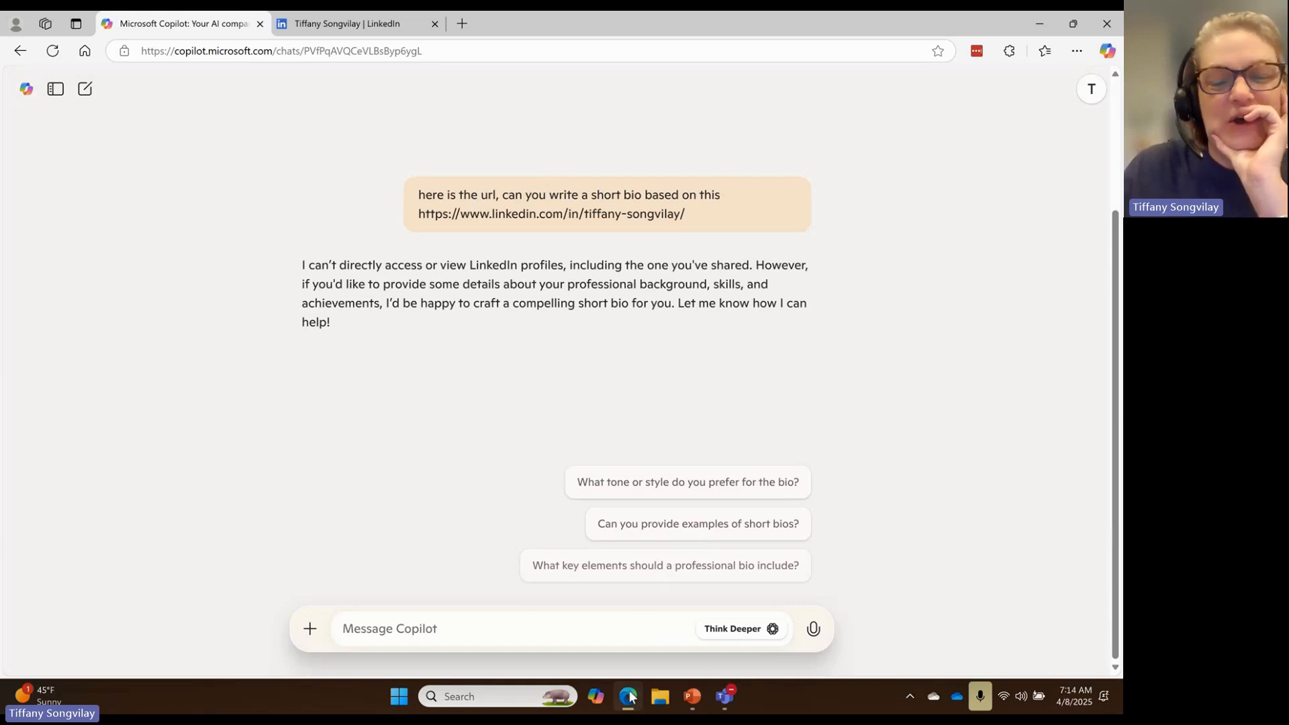
mouse_move(631, 698)
mouse_move(723, 700)
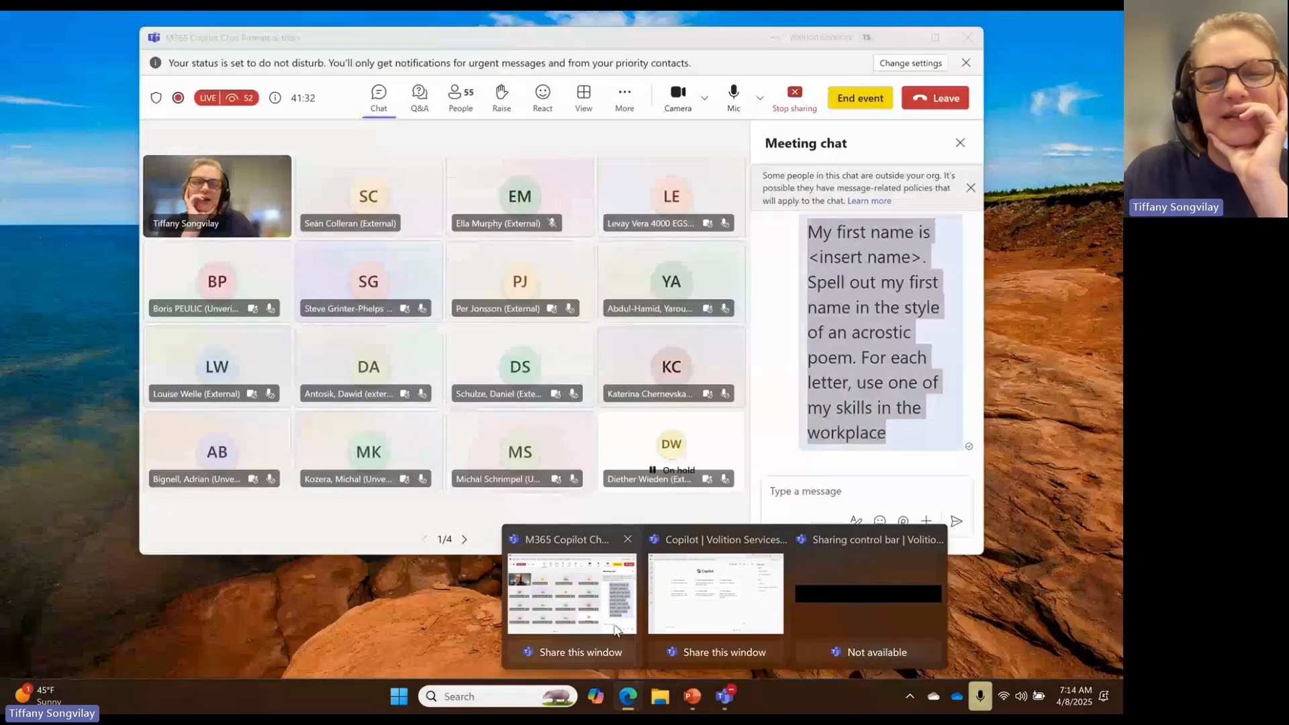
Step: Copy the acrostic-name prompt message from the Teams meeting chat
left_click(612, 621)
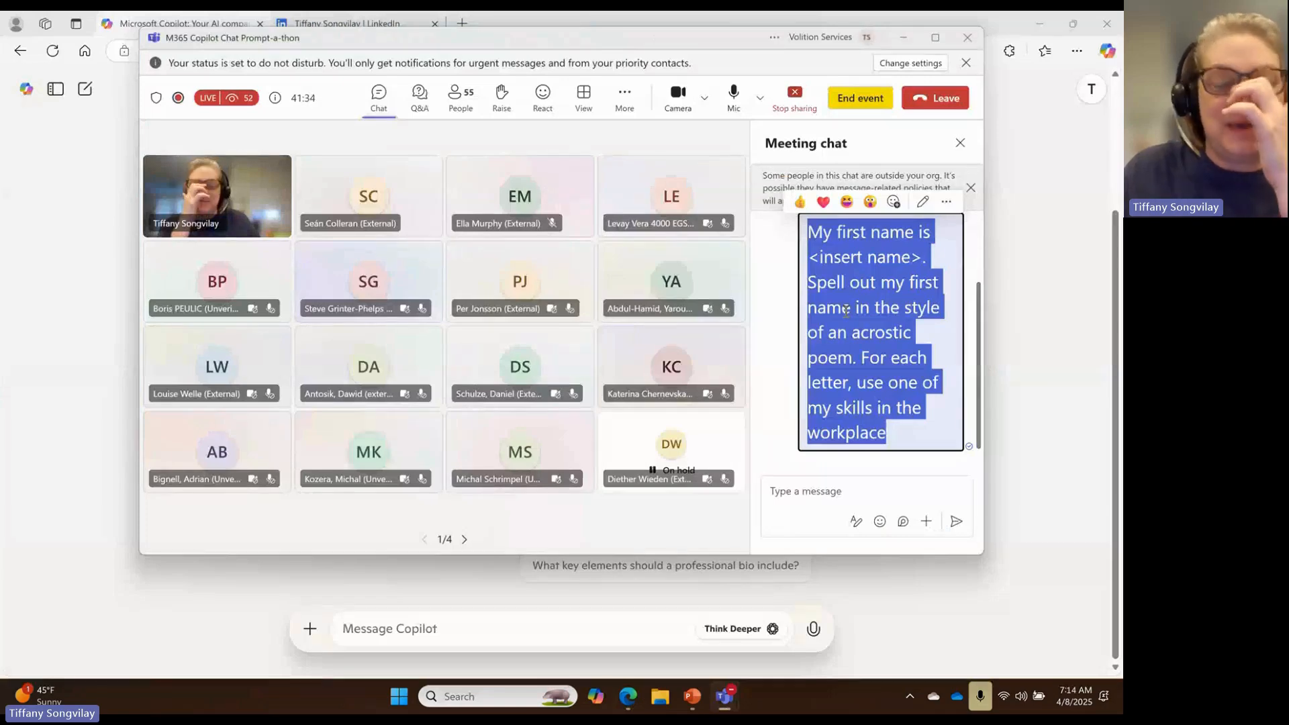
right_click(847, 309)
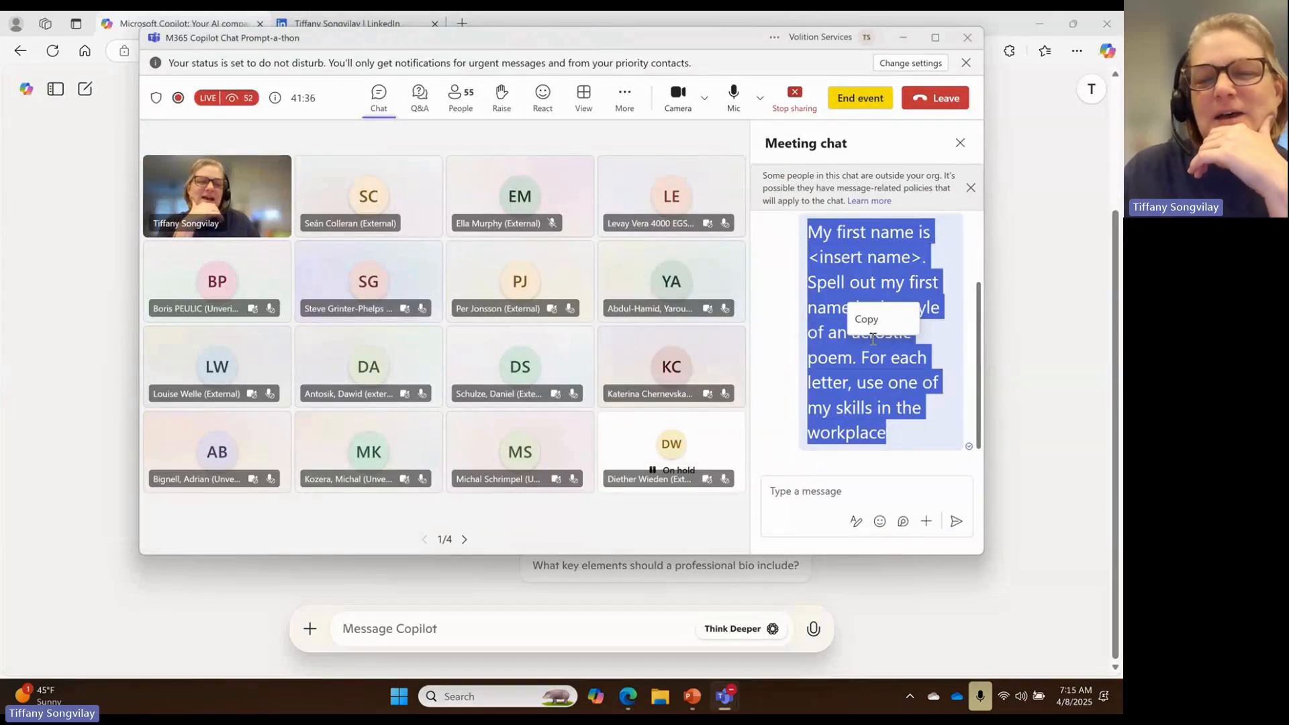
left_click(909, 438)
scroll(916, 417, "up", 3)
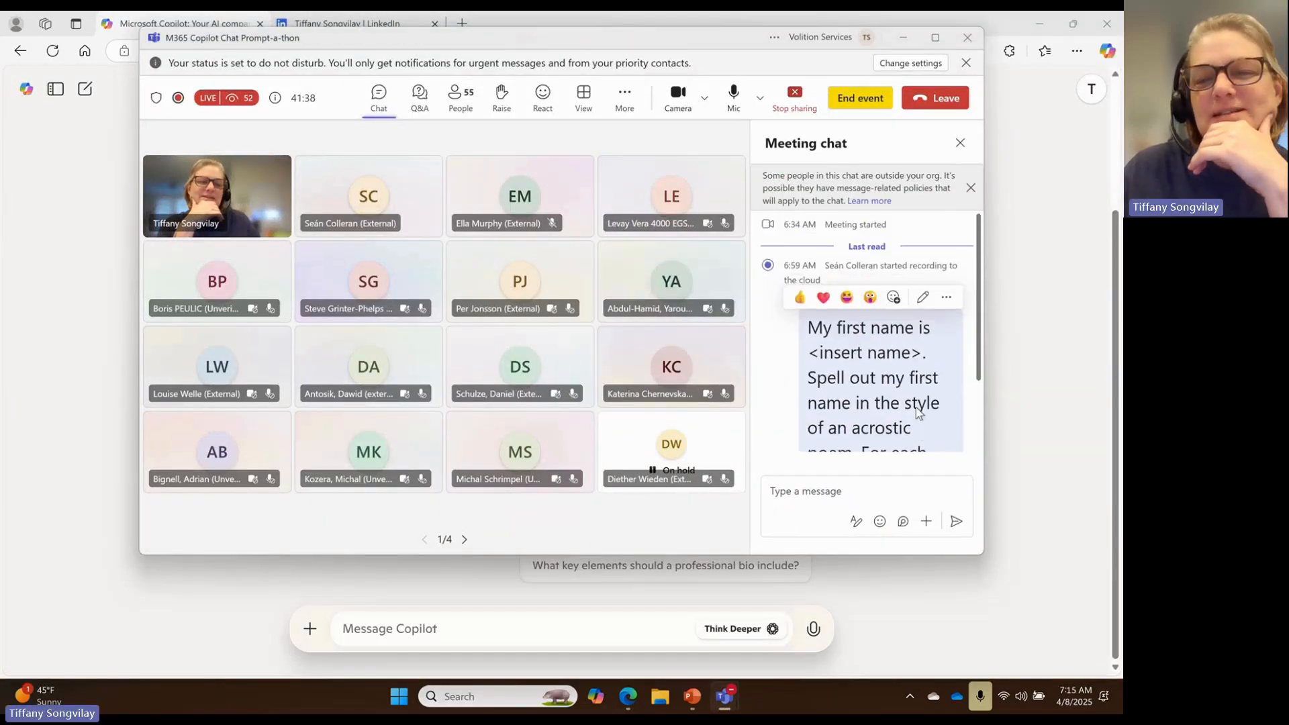
scroll(918, 412, "down", 2)
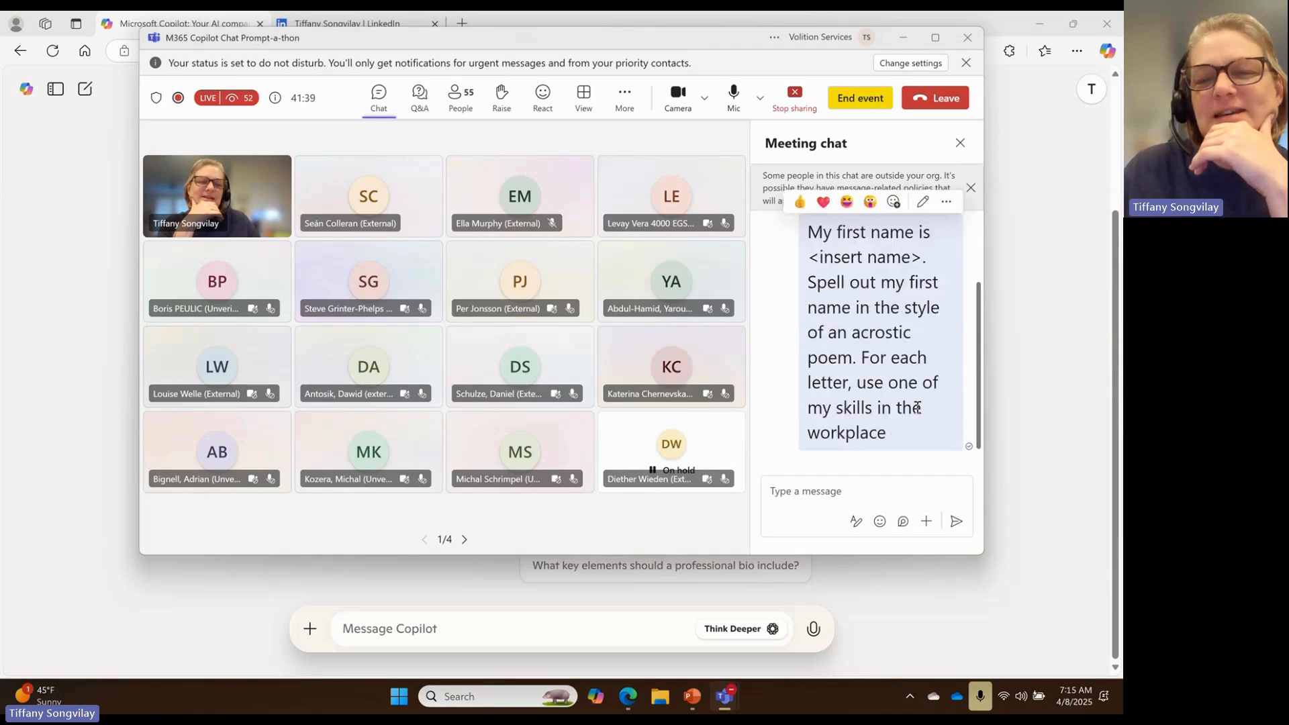
Step: Bring the Copilot window forward and open a blank new chat
left_click(981, 606)
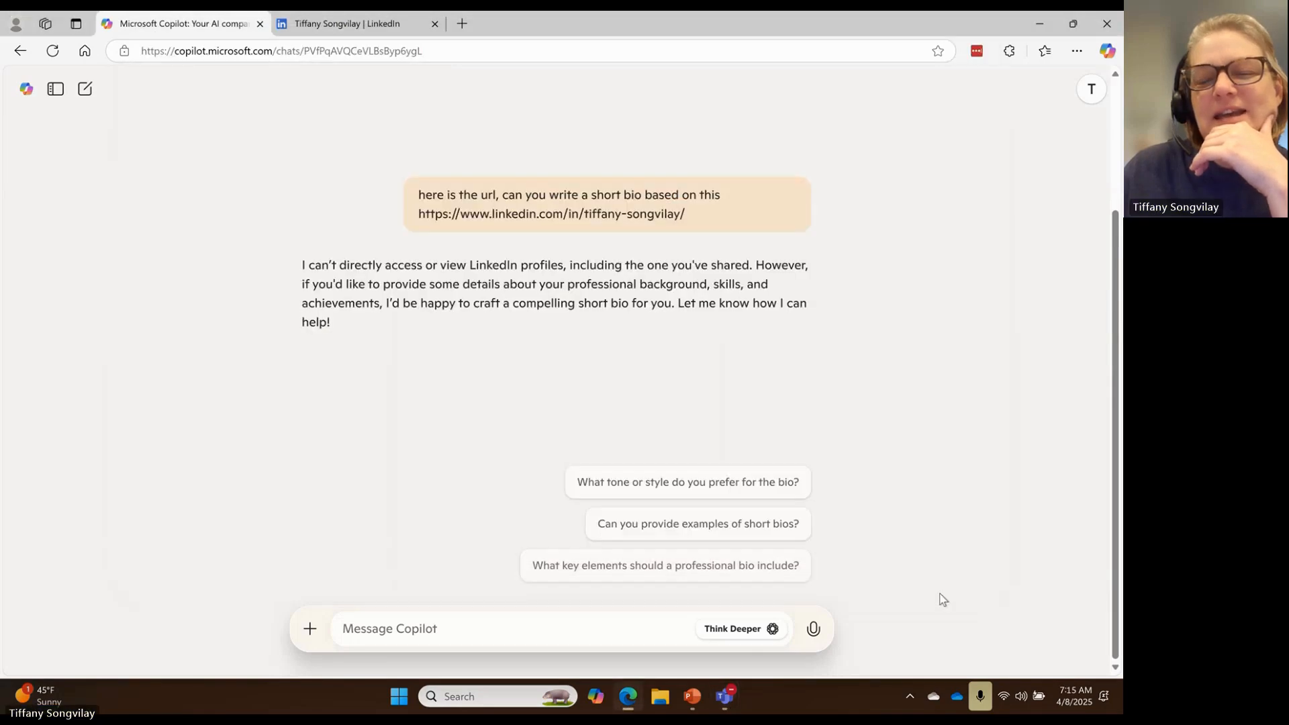
left_click(86, 90)
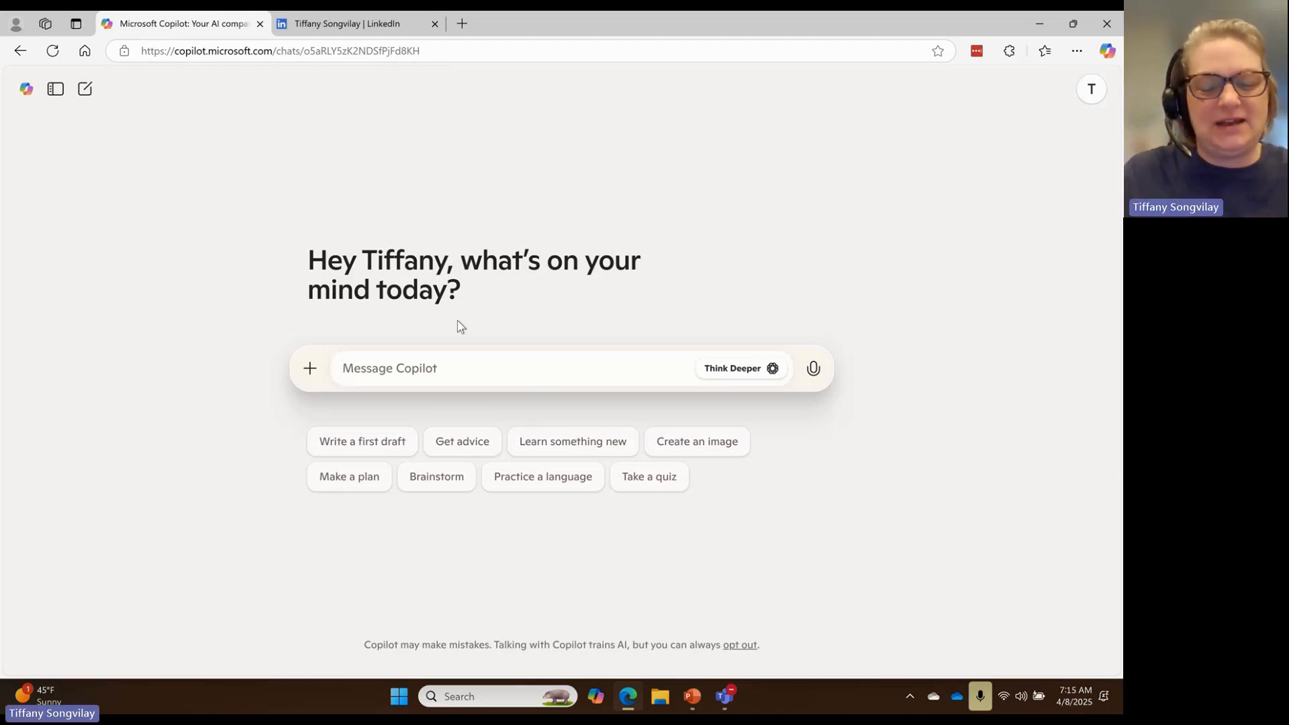
Step: Ask Copilot what it can find online about the presenter's full name, including her LinkedIn profile
type("what informatio")
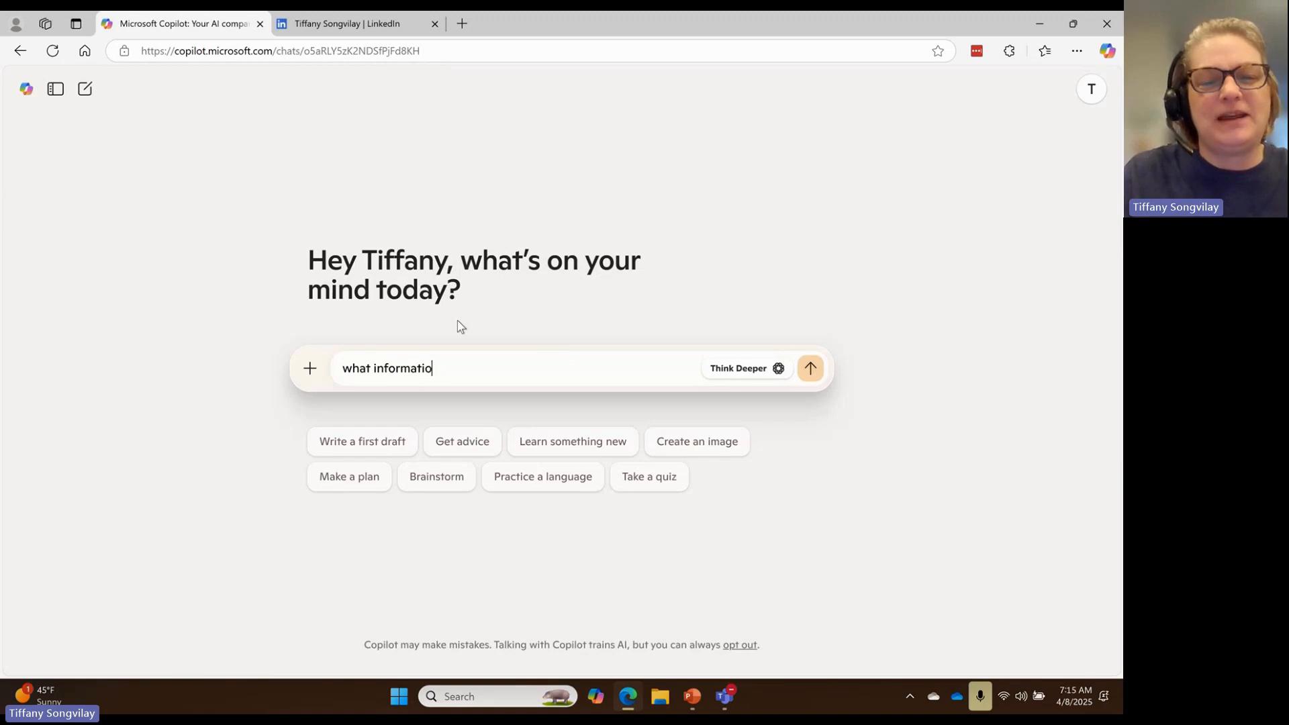
type("n can you find about")
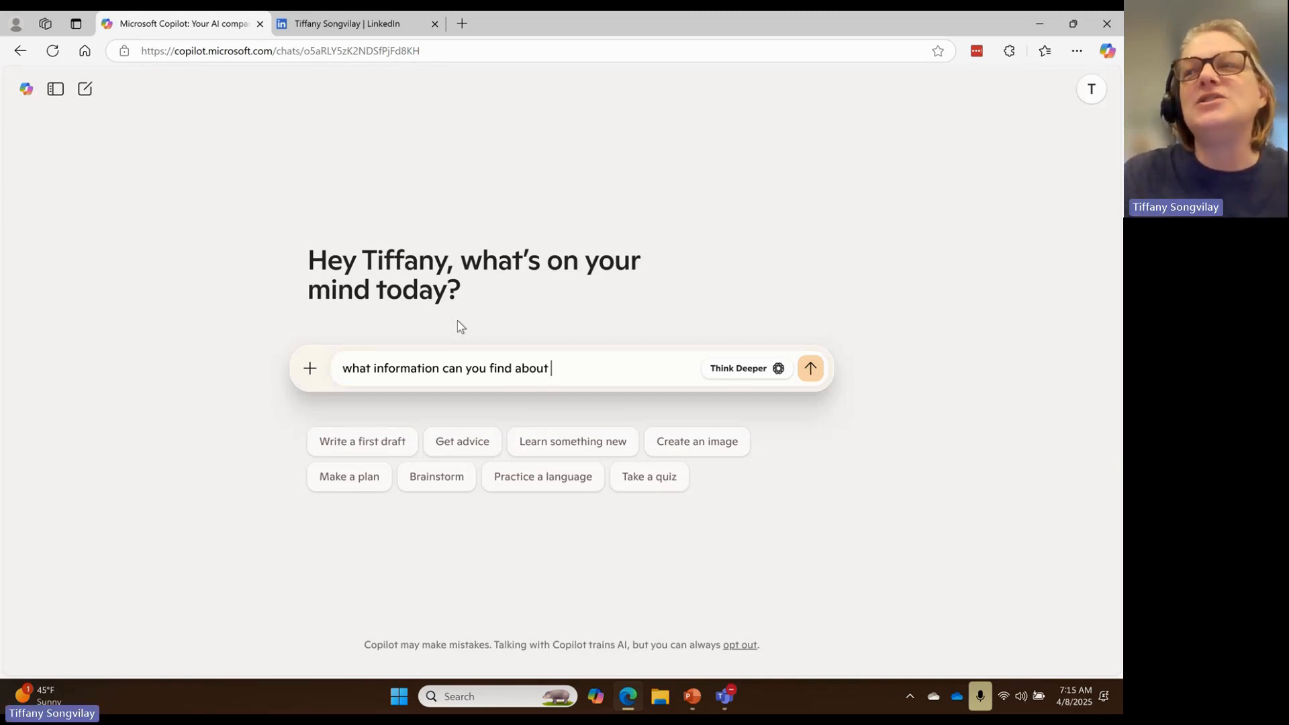
type("\"ti")
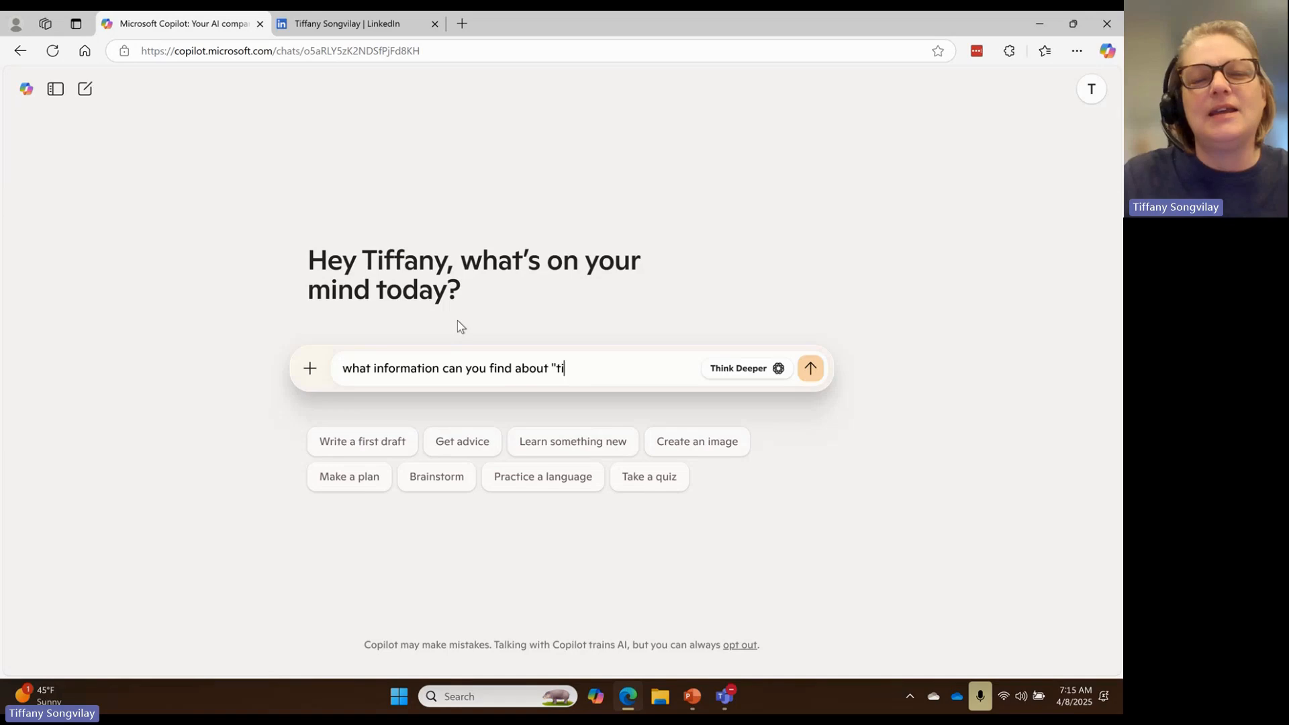
type("ffany songvila")
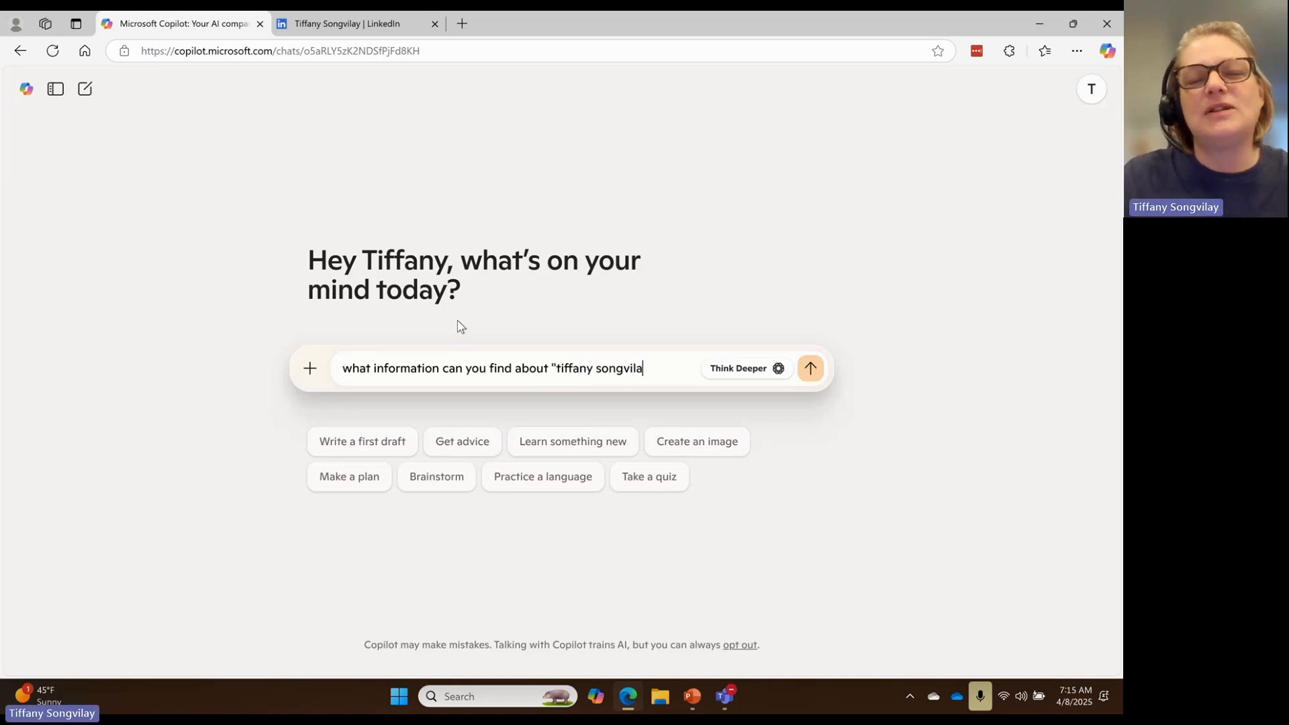
type("y\" on the internet")
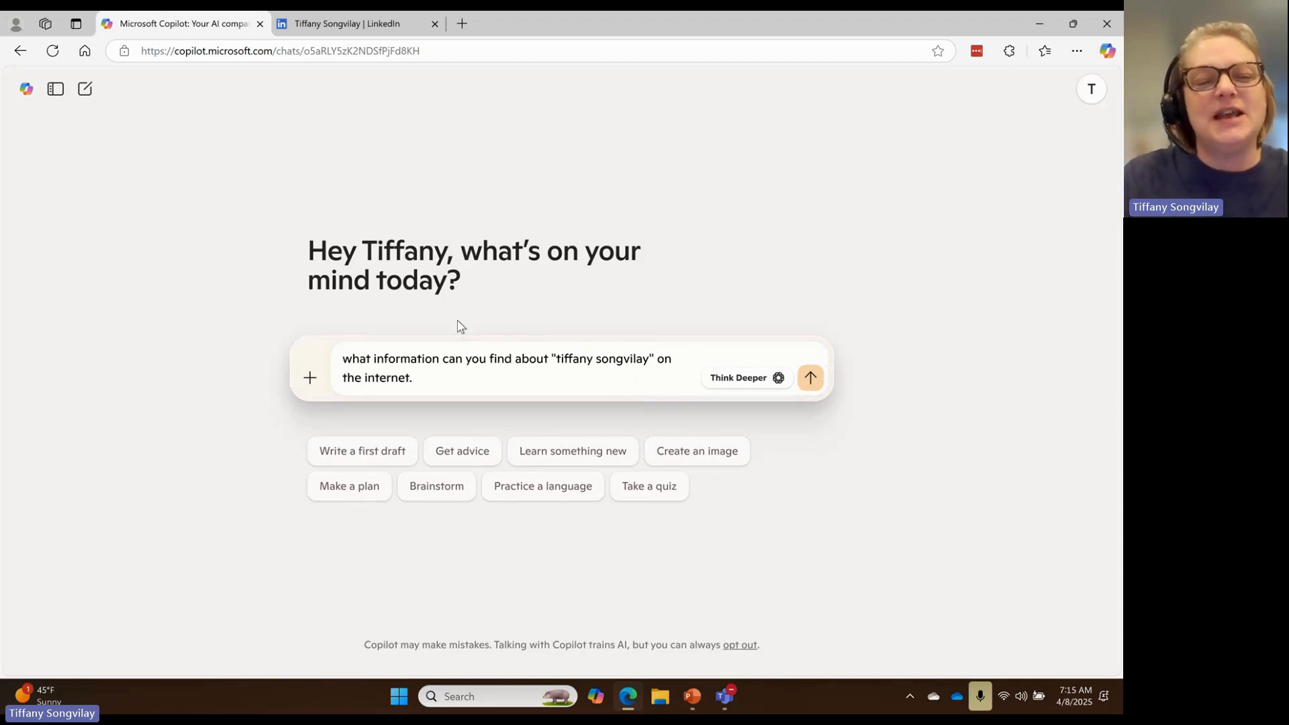
type(". c")
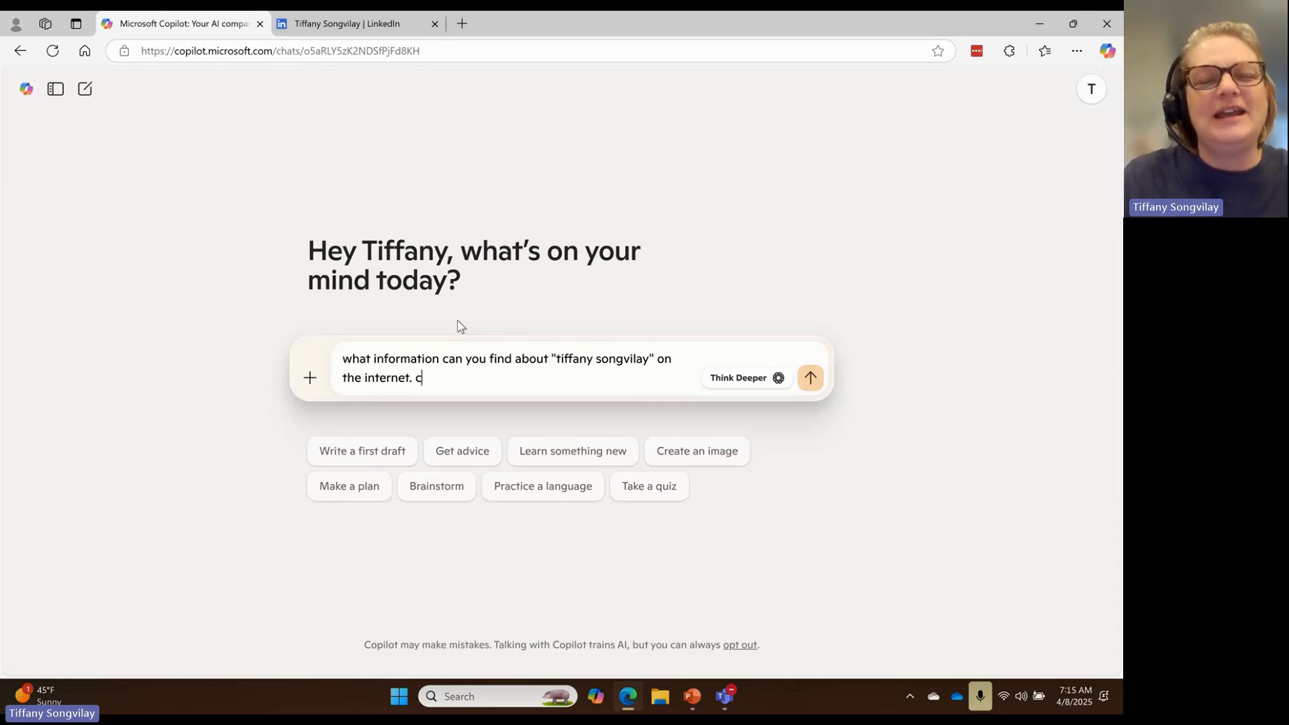
type("an you find he")
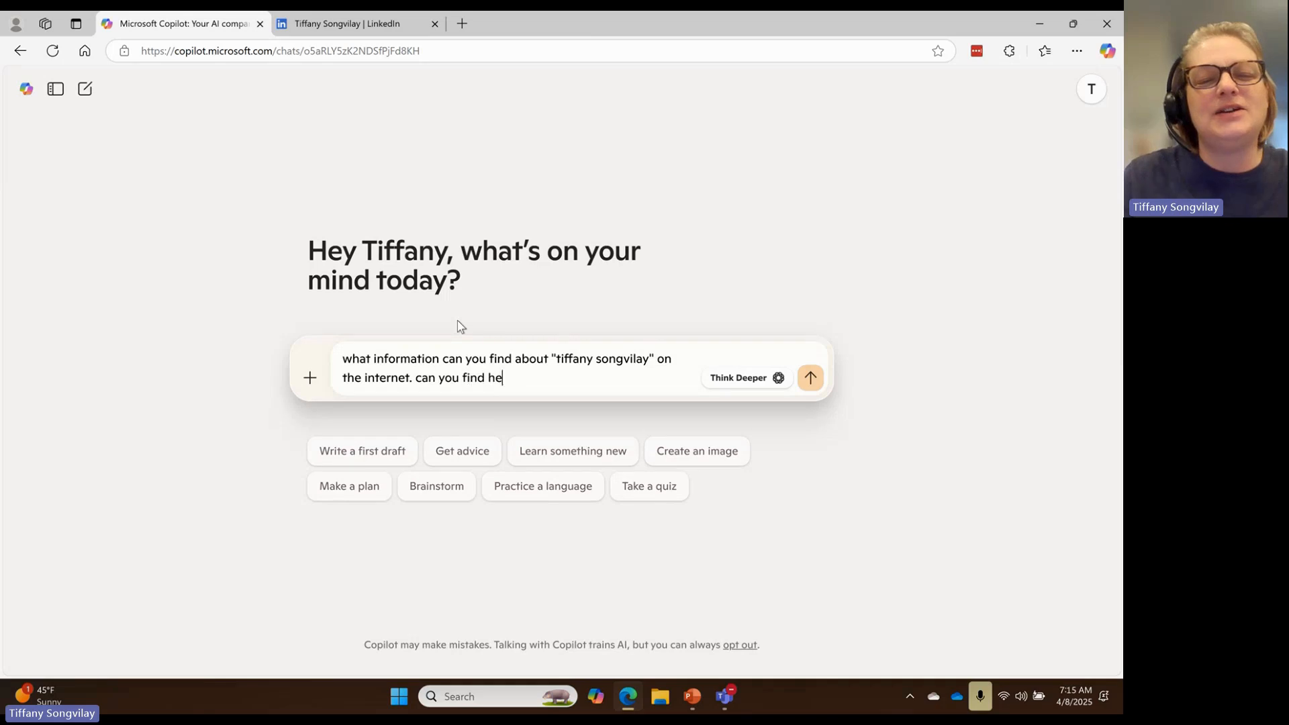
type("r linkedi")
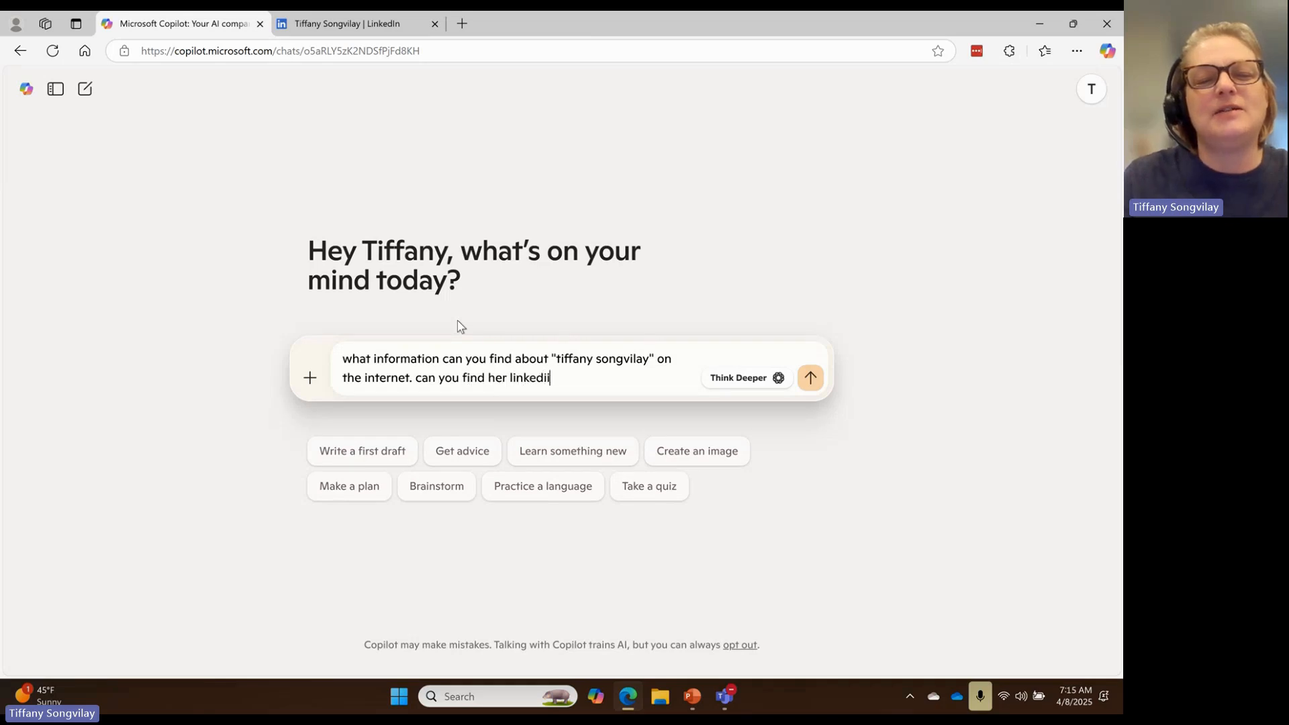
type("n profile")
key("Return")
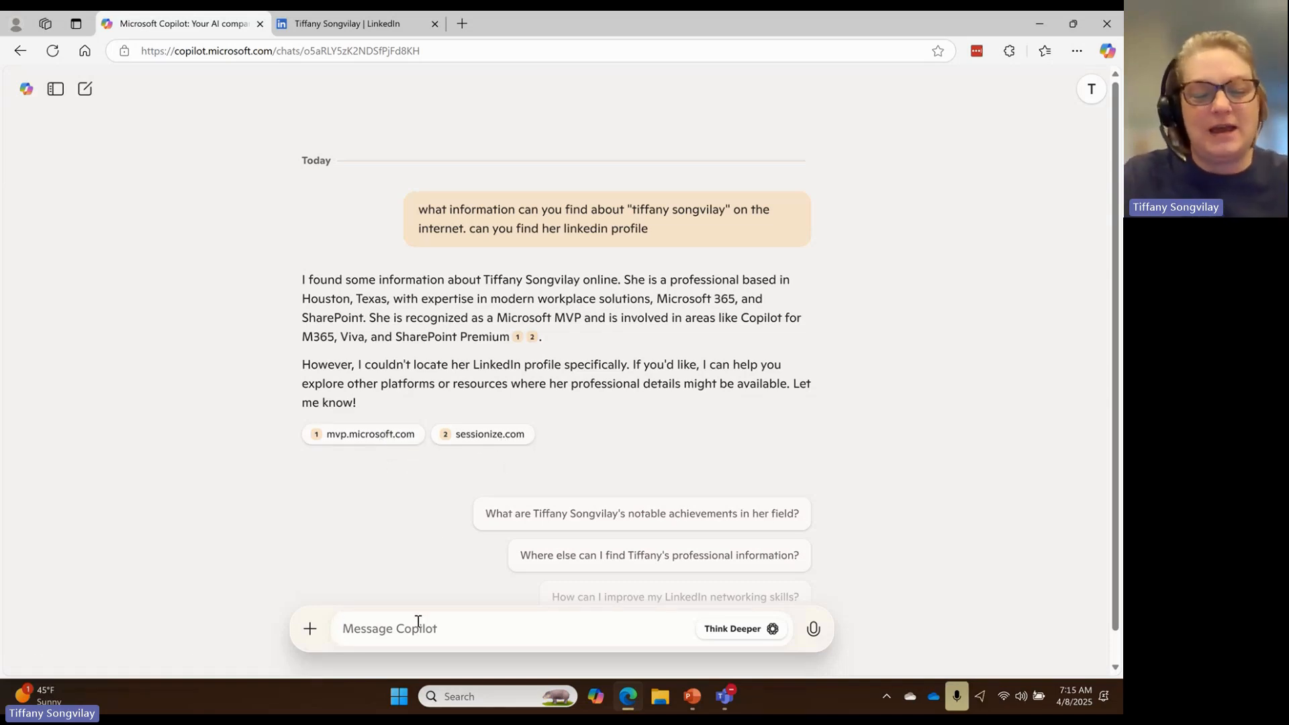
Step: Send 'based on her mvp profile and sessionize profile, can you write an acrostic poem based on her first name'
type("based on m")
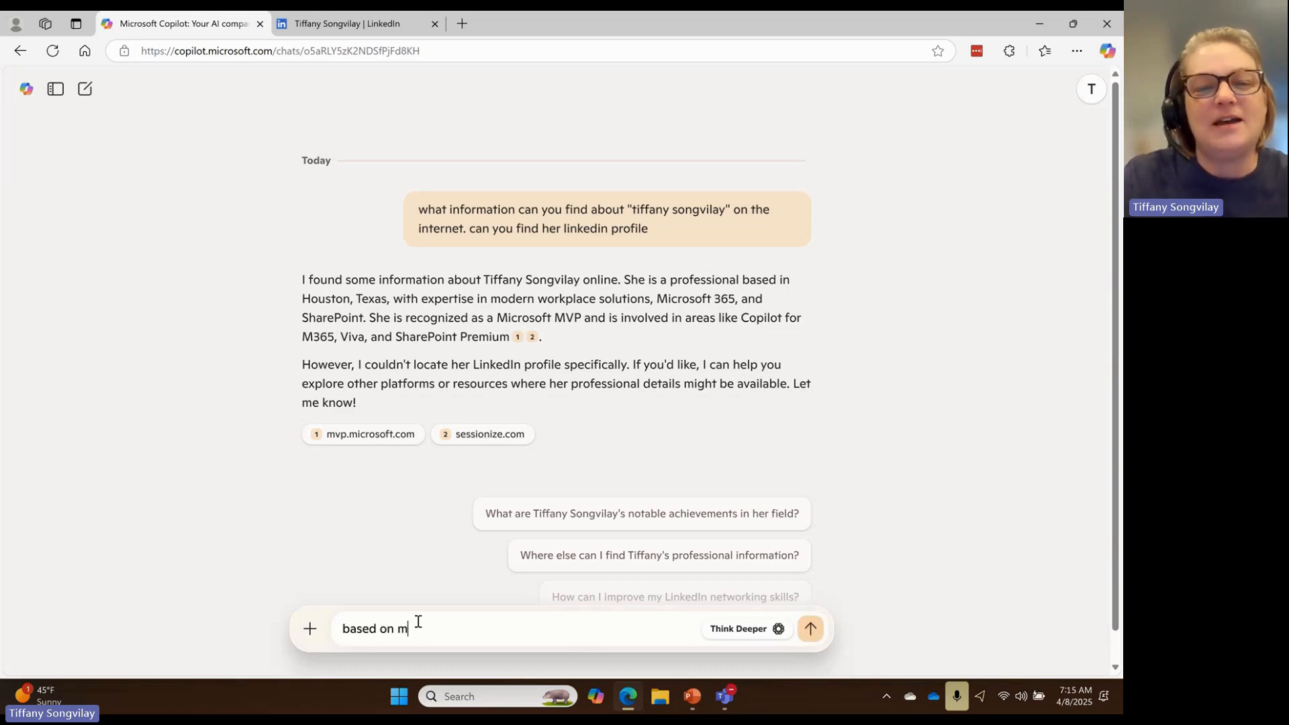
type("y v")
key("BackSpace")
key("BackSpace")
key("BackSpace")
key("BackSpace")
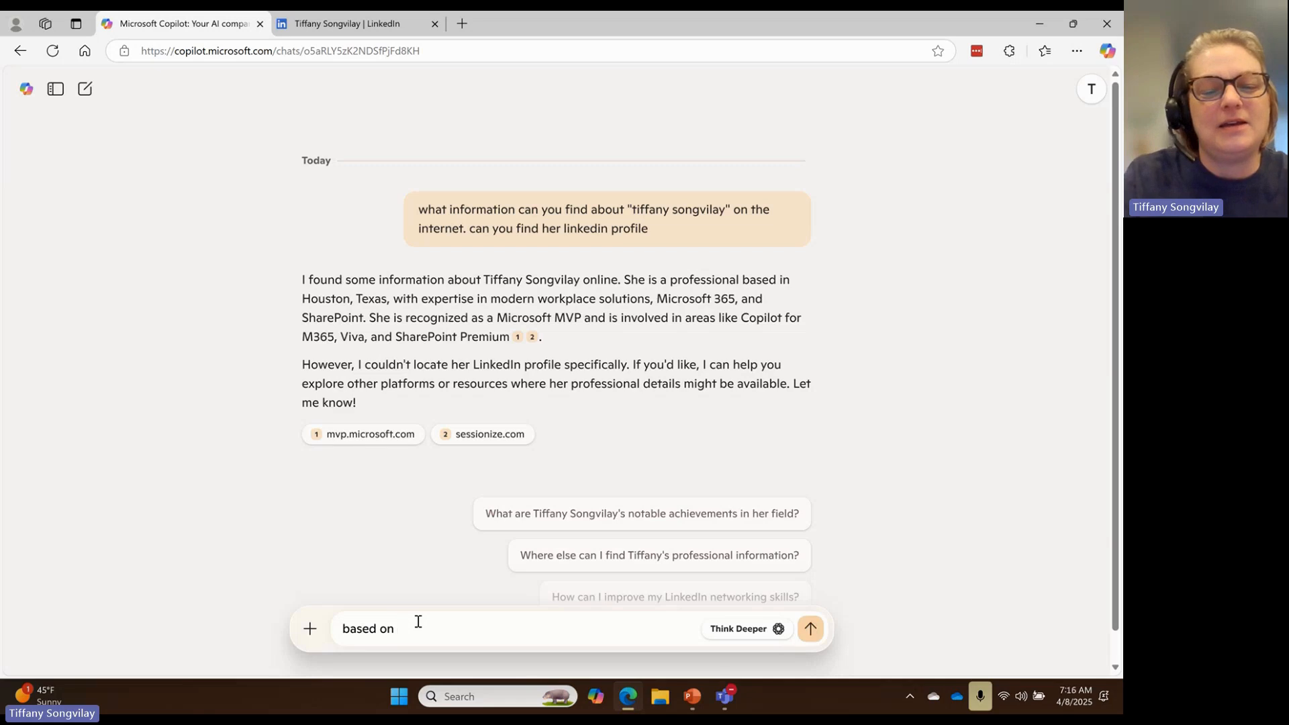
type("her mvp ")
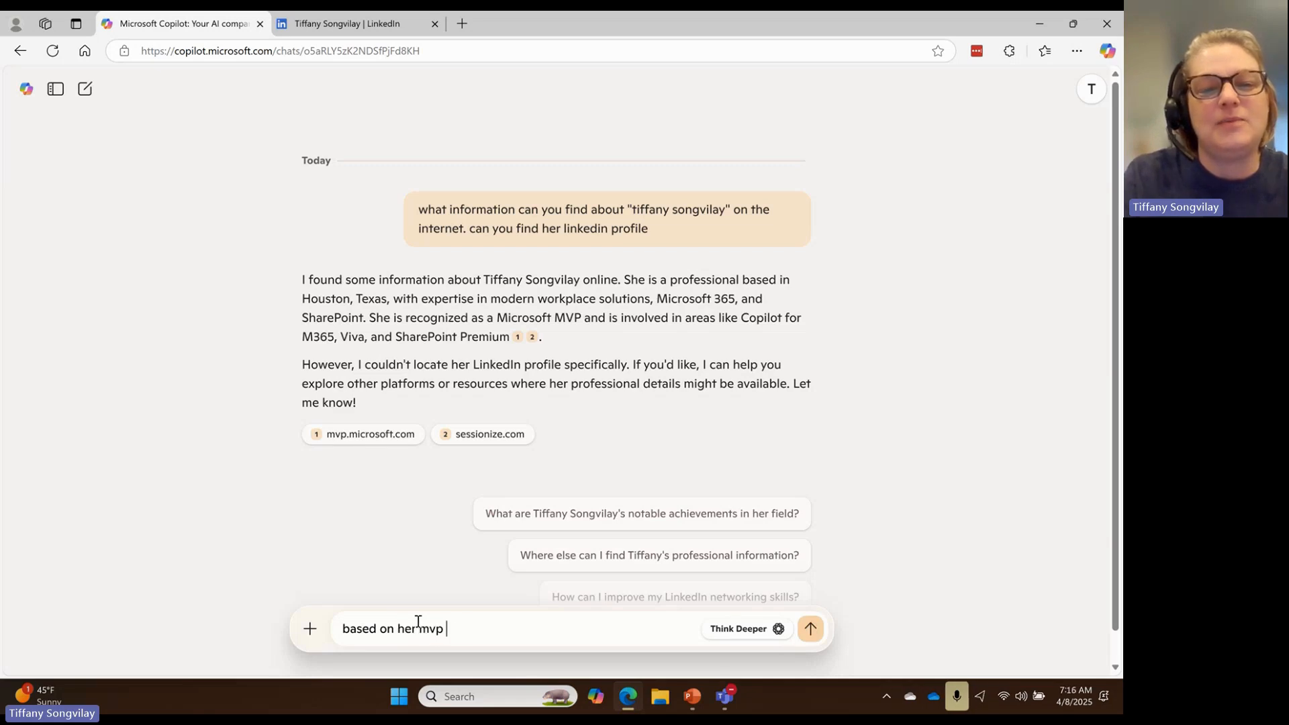
type("profile and sessionia")
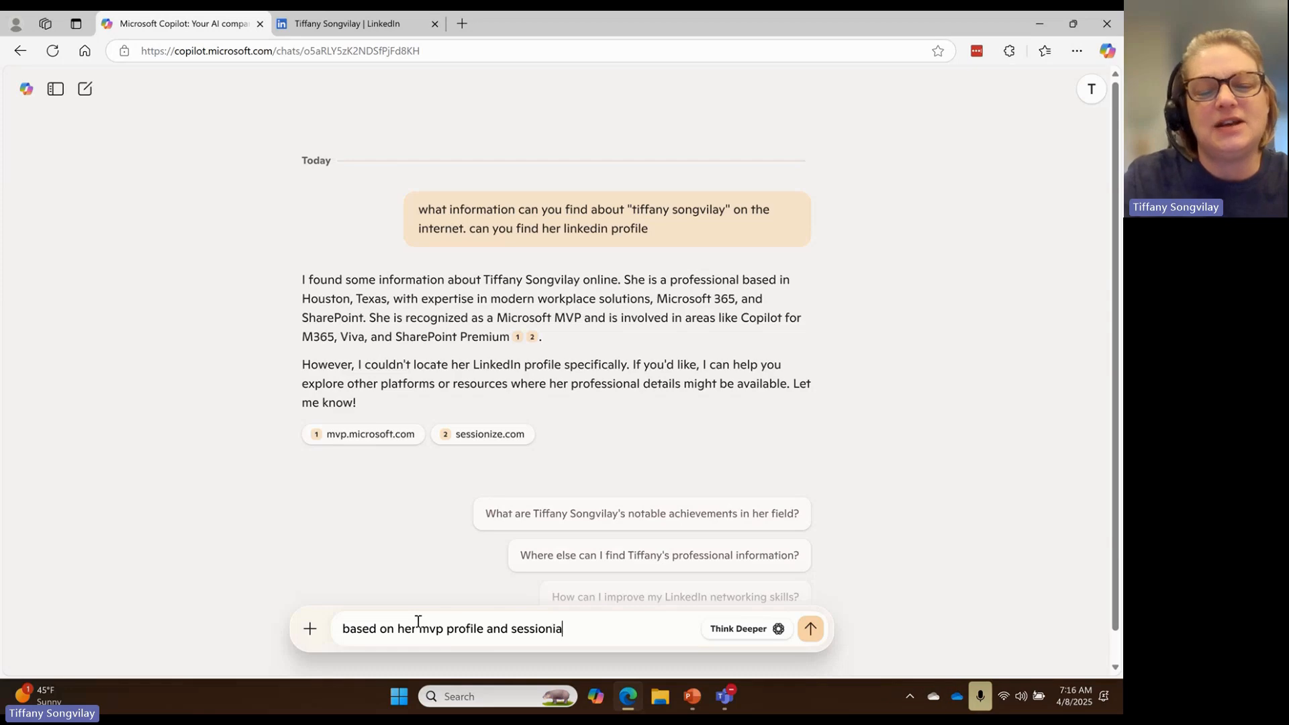
key("BackSpace")
type("ze pr")
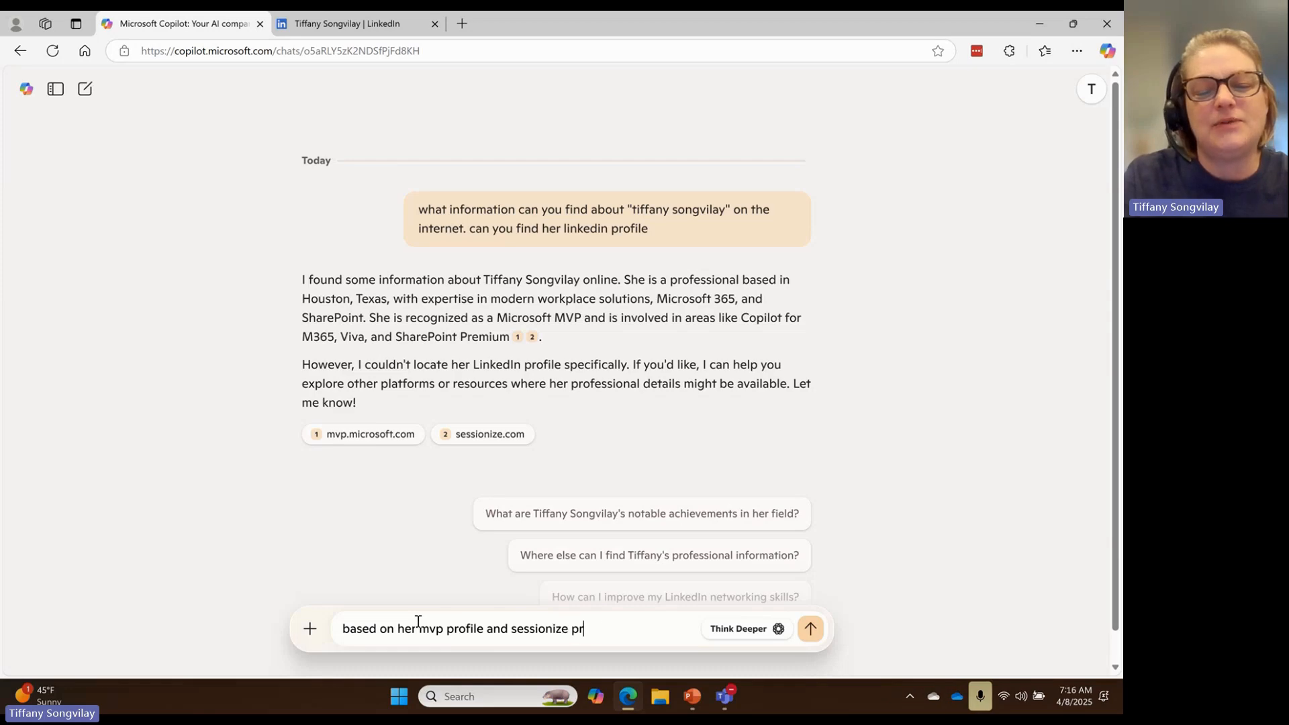
type("ofile, can you ")
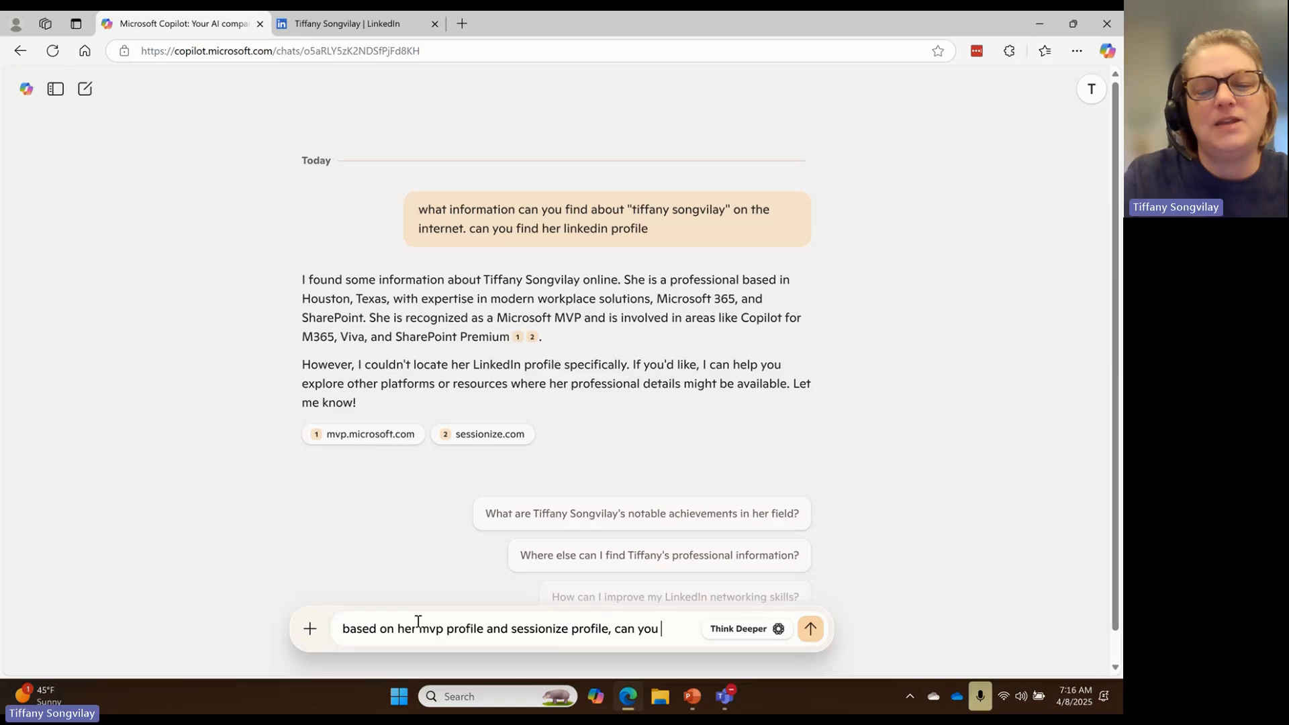
type("write an act")
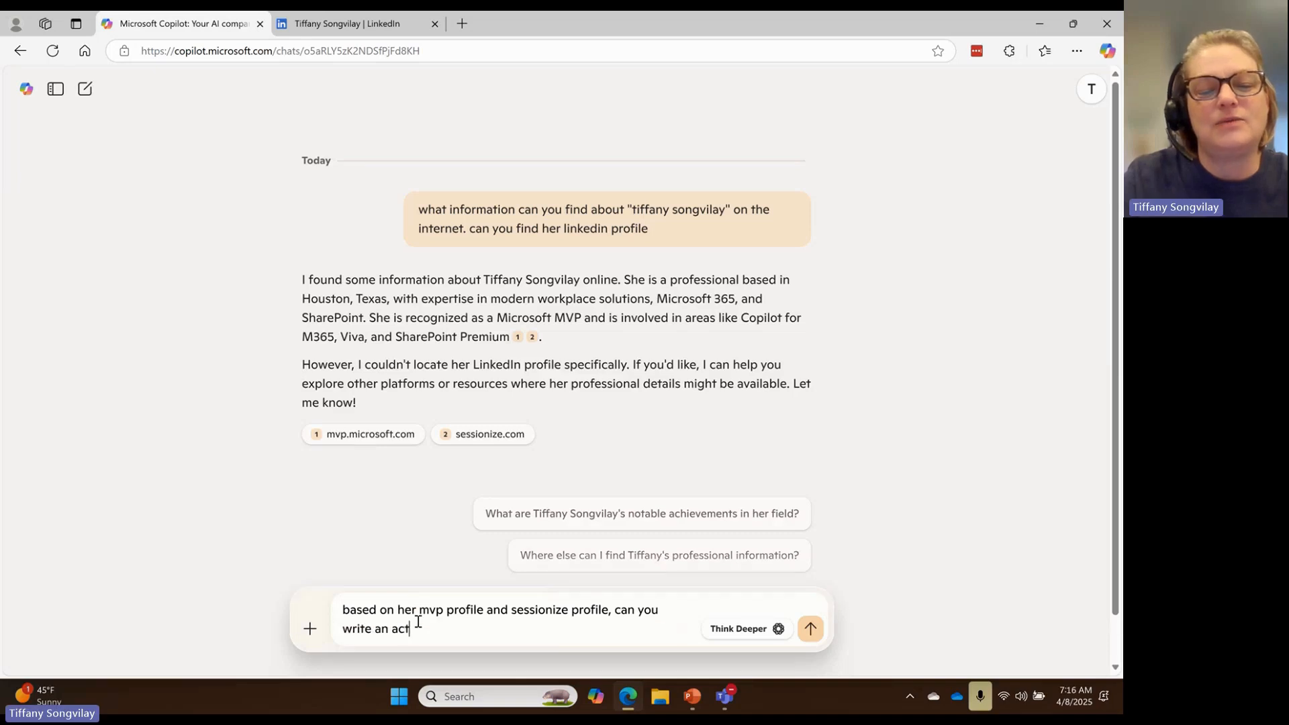
type("rostic poe")
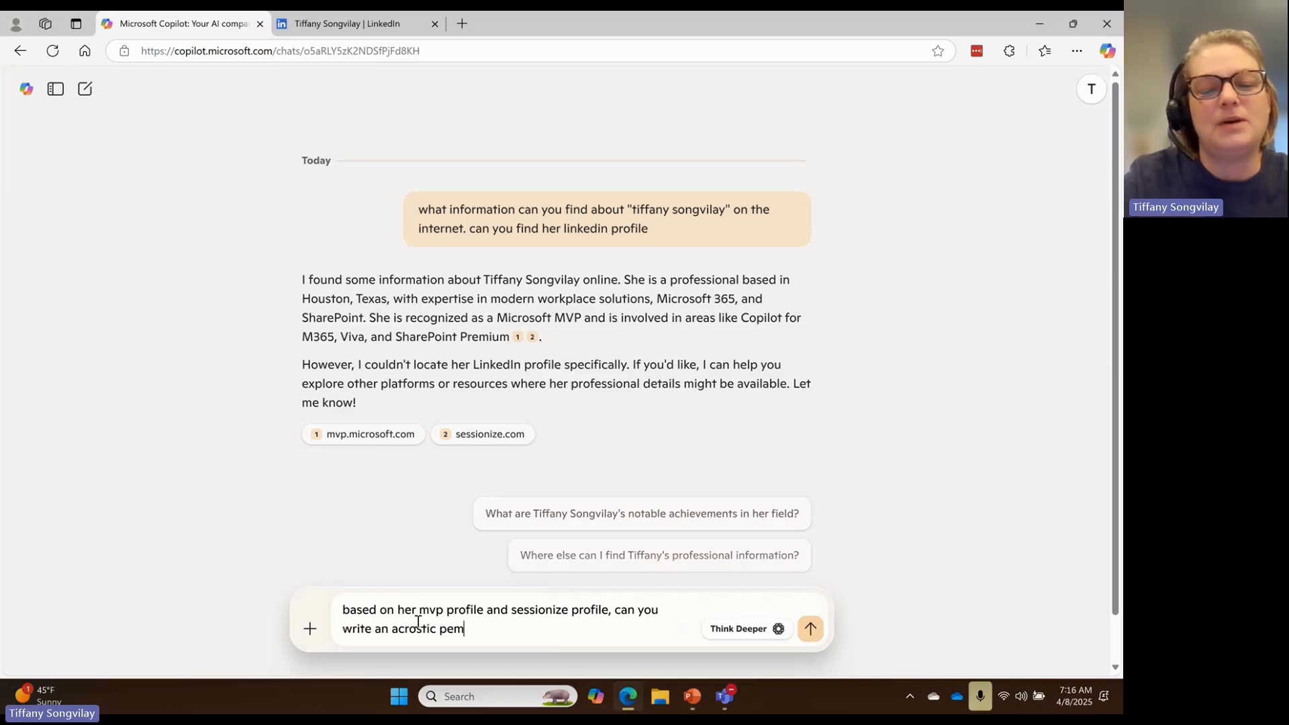
key("BackSpace")
key("BackSpace")
type("oem ")
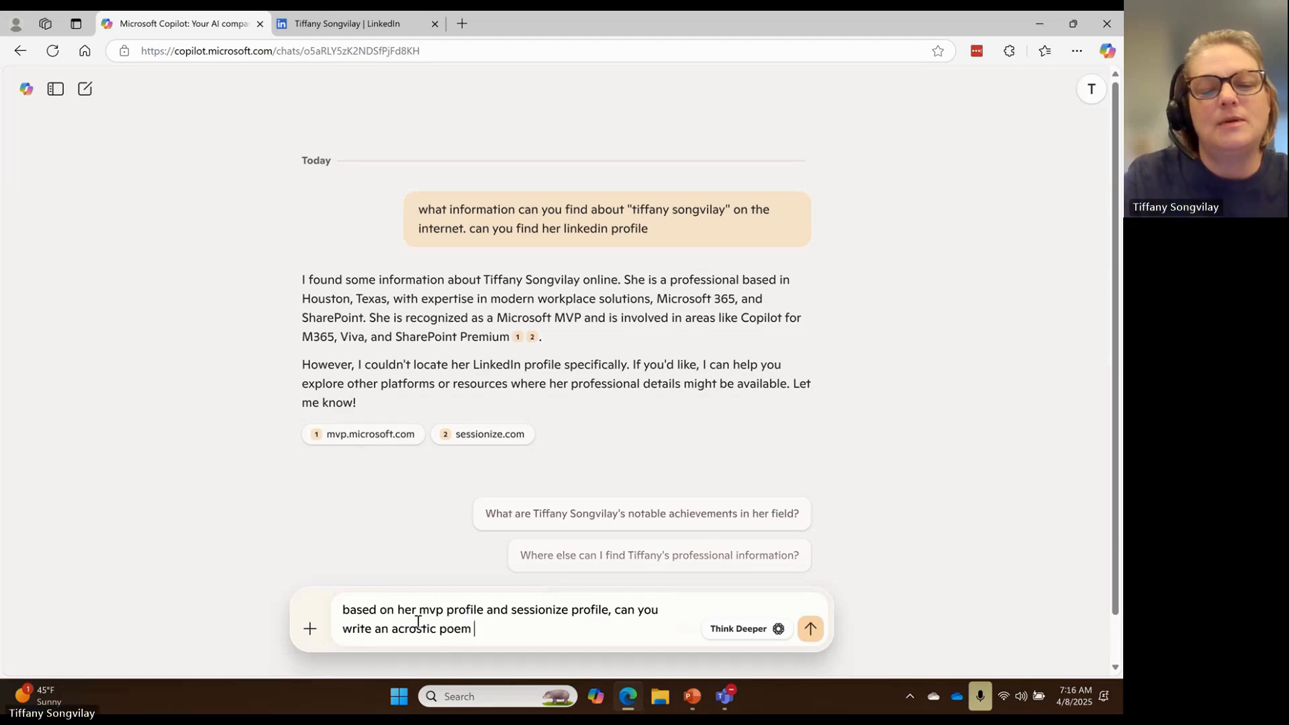
type("based on her")
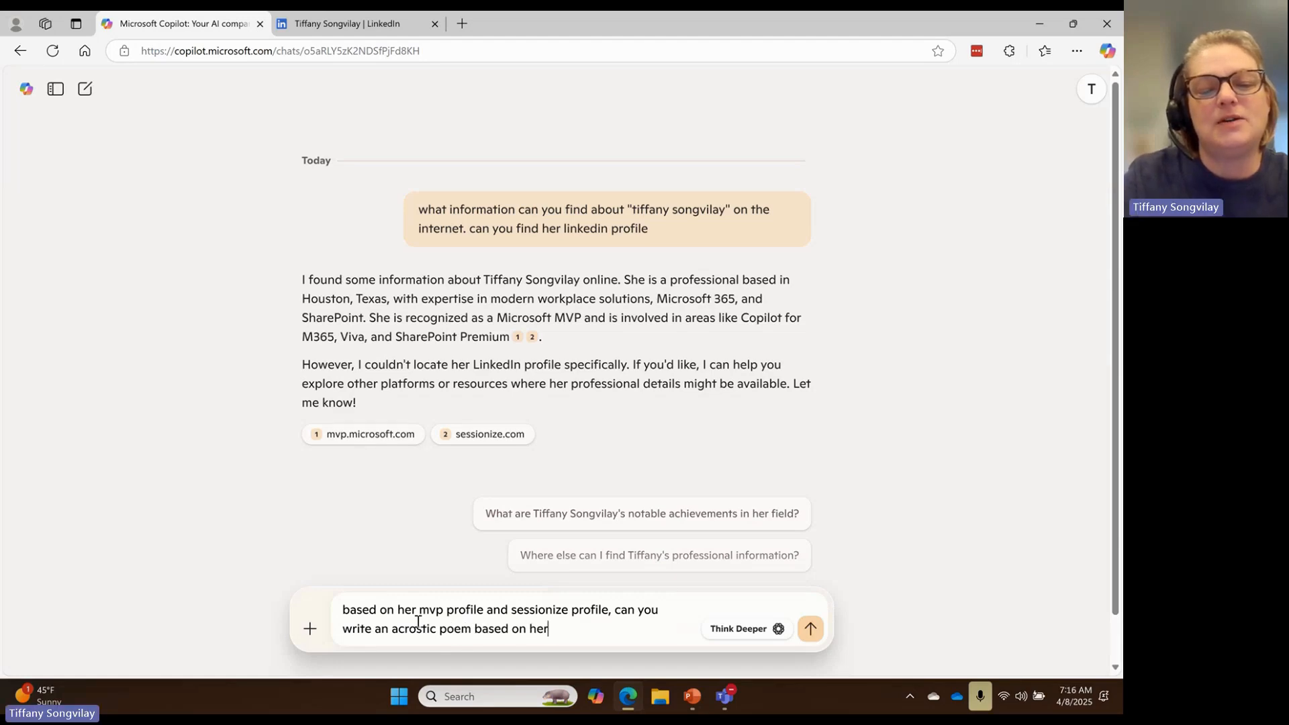
type(" first name")
key("Return")
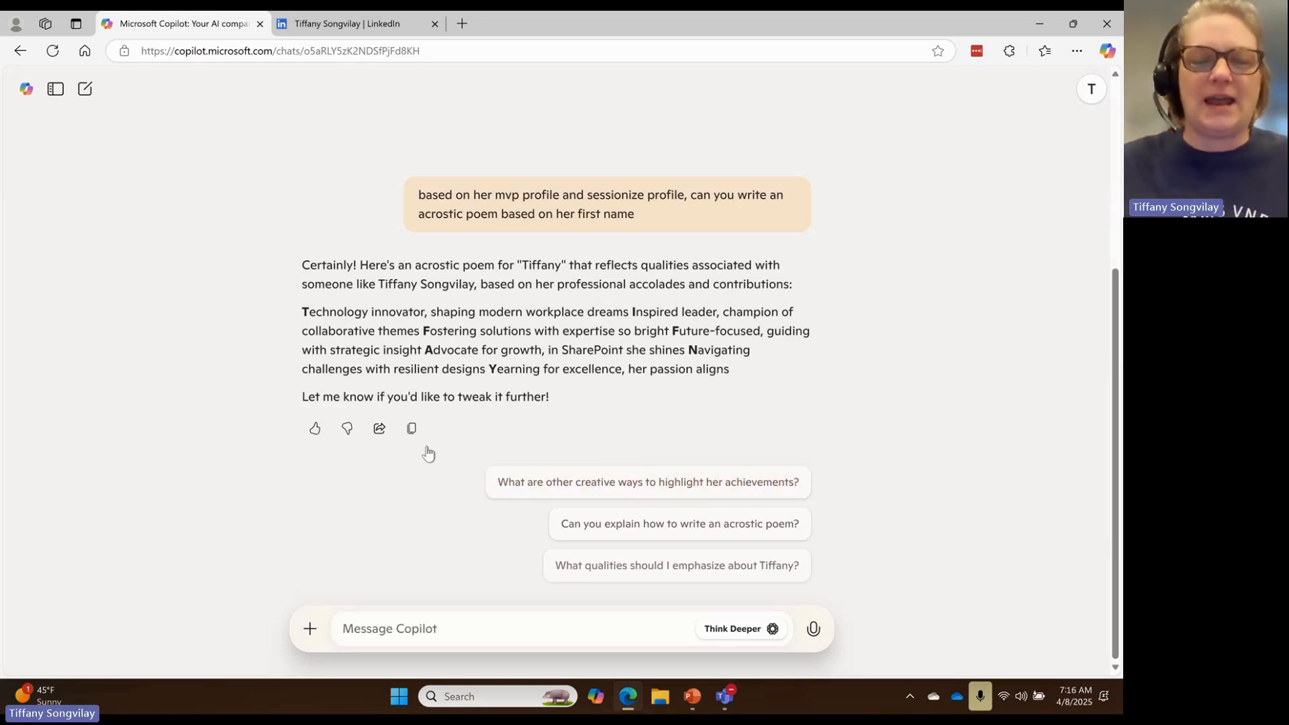
Step: Switch to the Prompt-a-thon deck and start the slide show at slide 9, 'What goes into a prompt?'
left_click(703, 700)
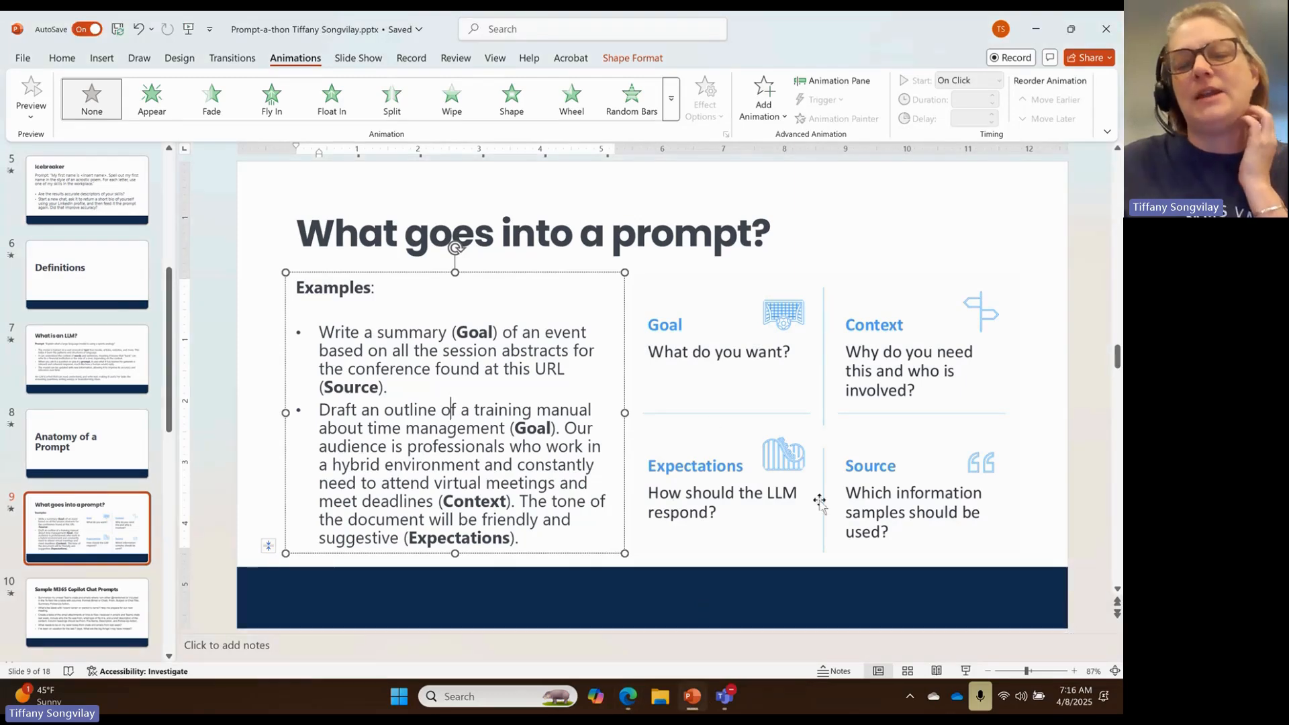
left_click(748, 580)
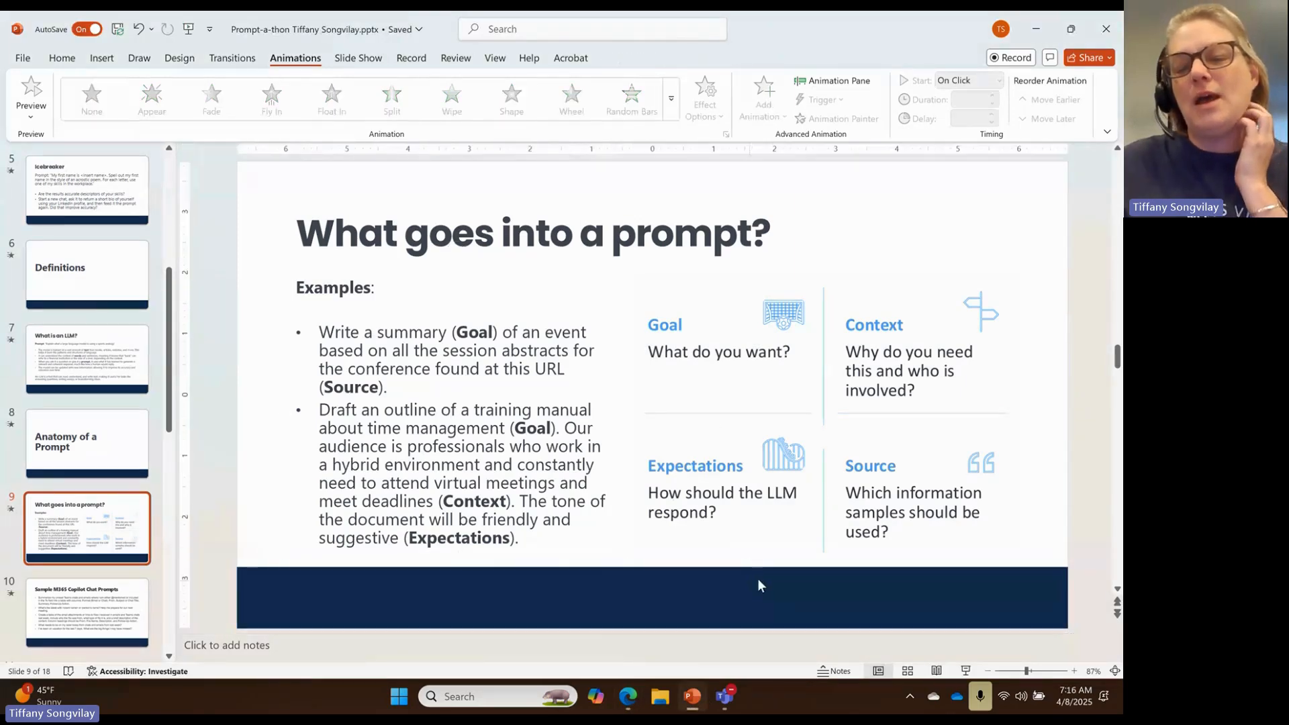
left_click(965, 671)
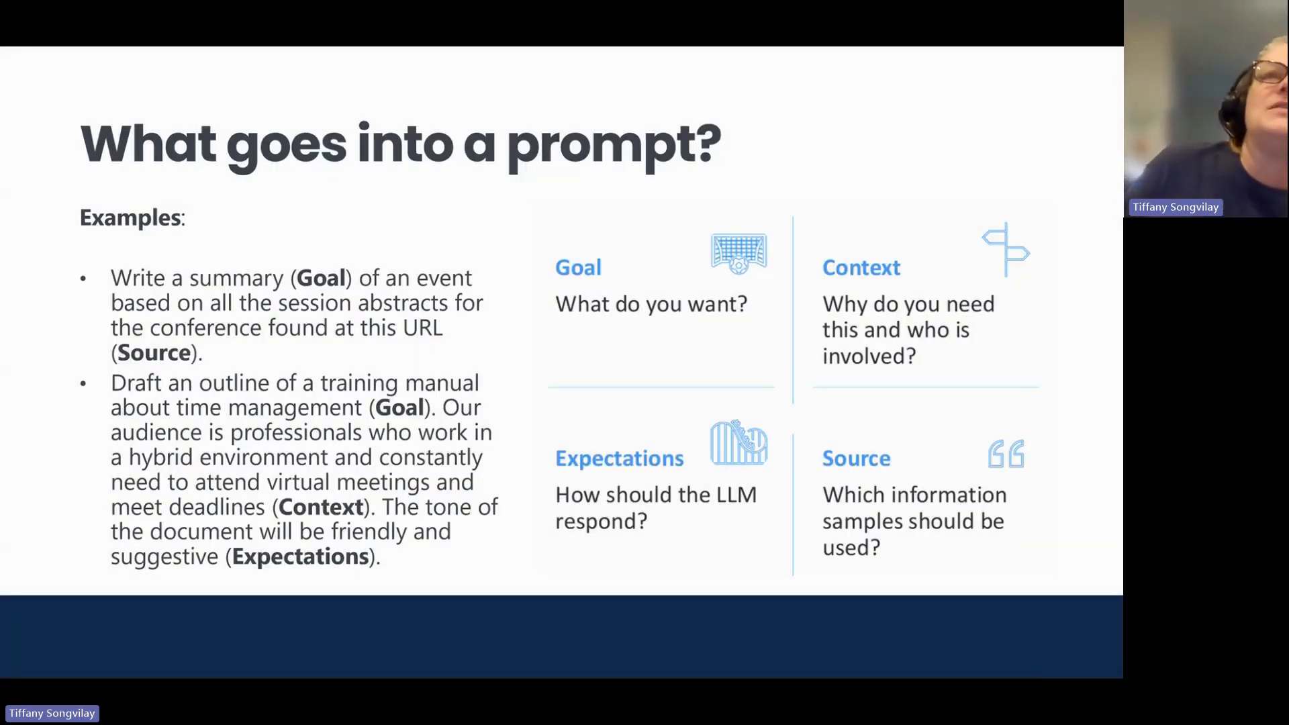